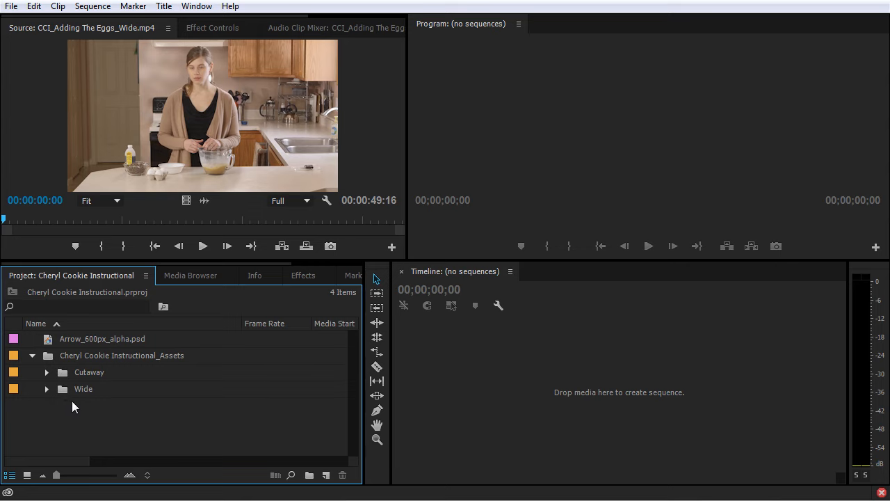
- Create a new bin named C100 at the top level of the project
{"action": "left_click", "coordinate": [183, 276]}
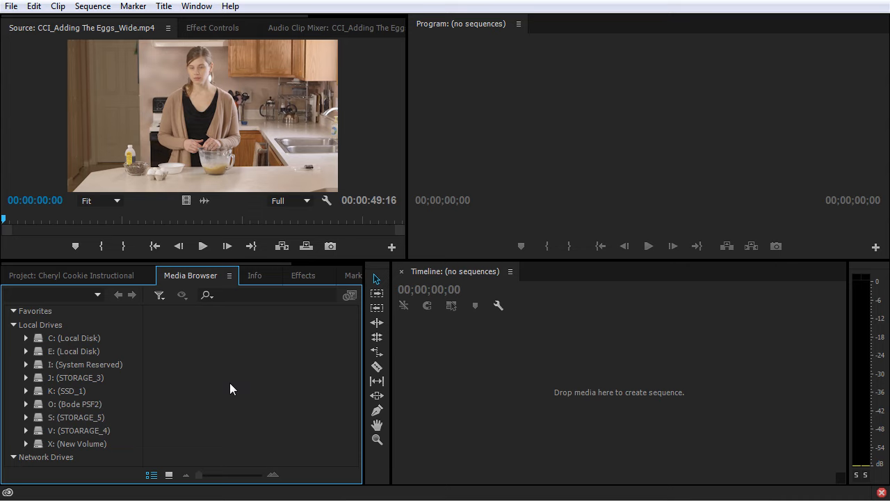
{"action": "left_click", "coordinate": [99, 277]}
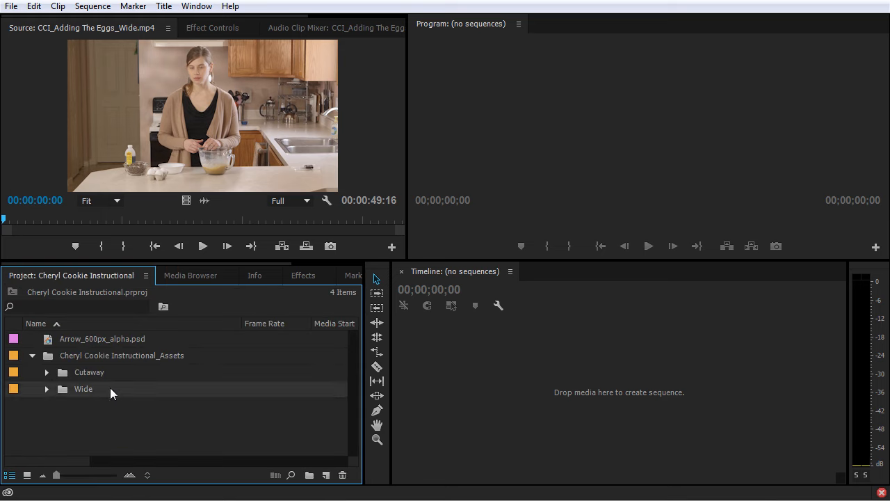
{"action": "left_click", "coordinate": [309, 476]}
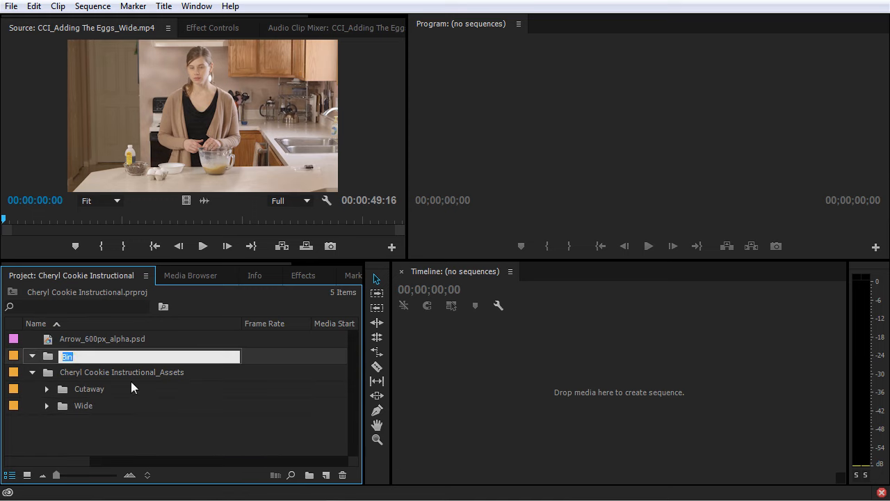
{"action": "type", "text": "C100"}
{"action": "key", "text": "Return"}
{"action": "key", "text": "Escape"}
- Browse the X: drive to TUTS > _Intermediate Product Photography > Main Teaching Part > C100 > PRIVATE in the Media Browser
{"action": "left_click", "coordinate": [212, 275]}
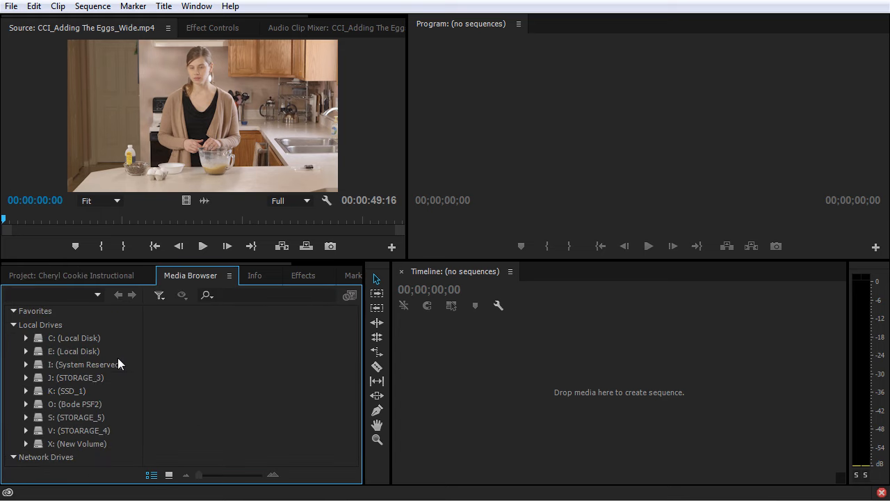
{"action": "left_click", "coordinate": [26, 444]}
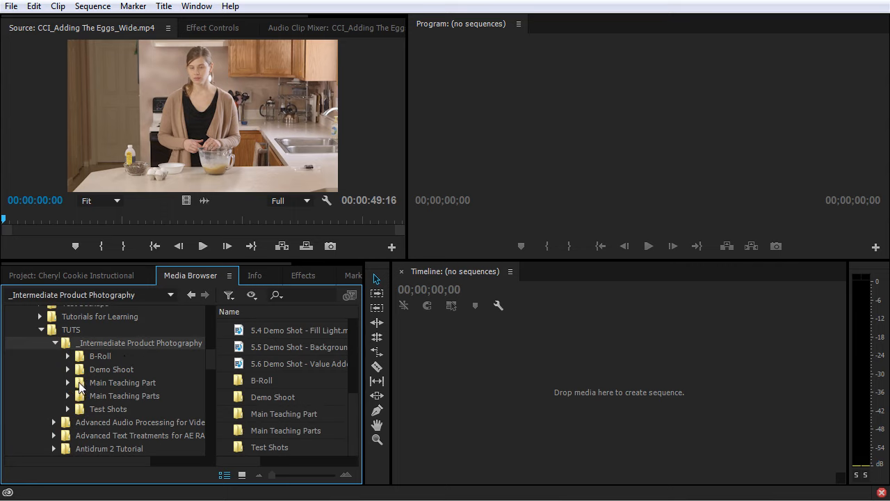
{"action": "left_click", "coordinate": [69, 383]}
{"action": "left_click", "coordinate": [98, 395]}
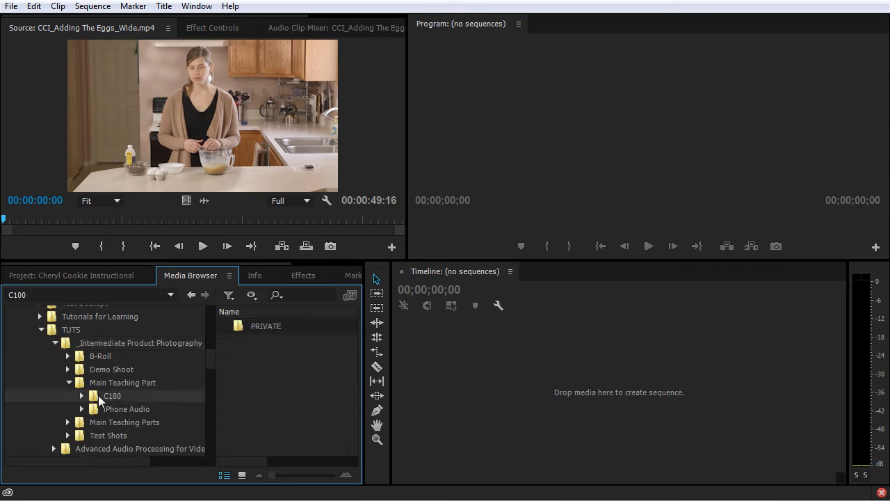
{"action": "double_click", "coordinate": [281, 325]}
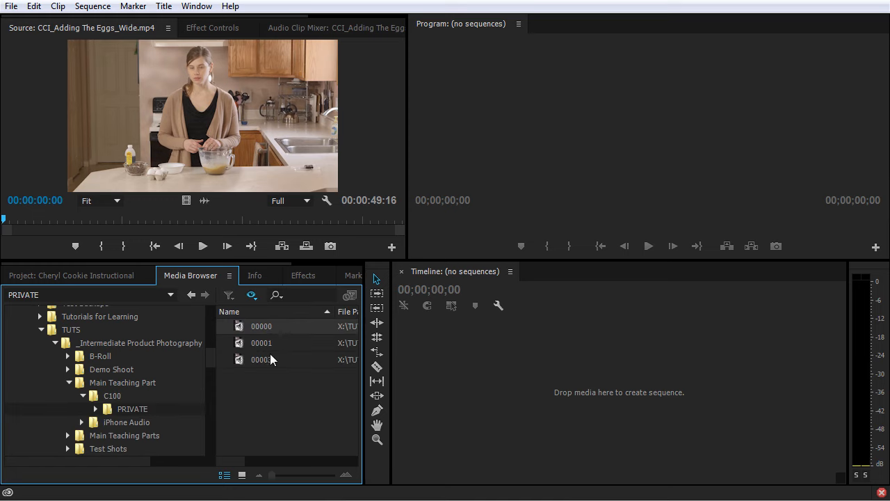
- Import clip 00000 from the PRIVATE folder into the C100 bin
{"action": "right_click", "coordinate": [279, 327]}
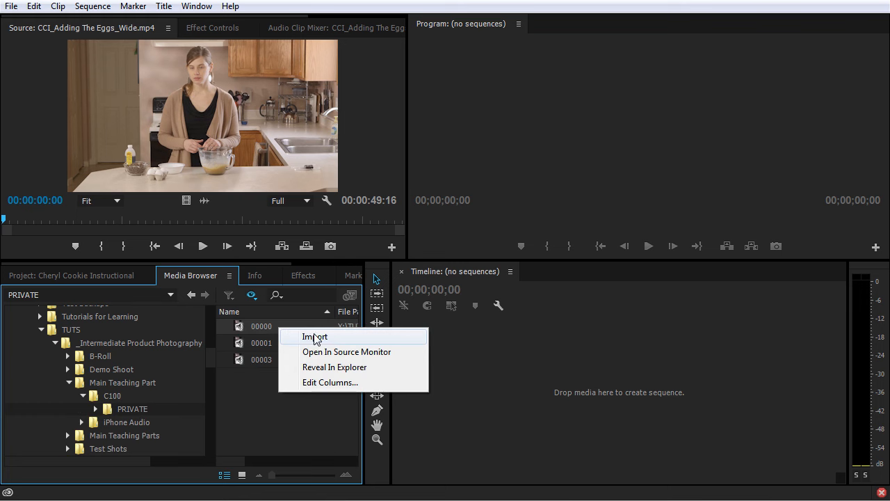
{"action": "left_click", "coordinate": [314, 337]}
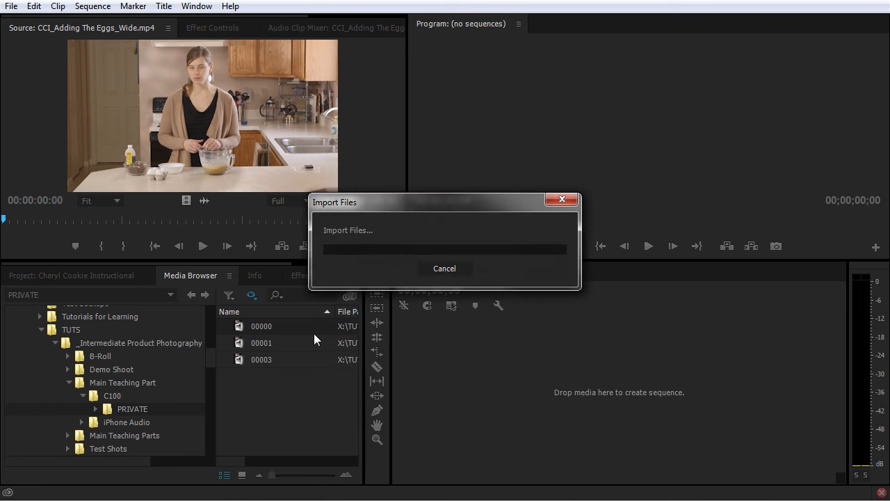
{"action": "left_click", "coordinate": [105, 276]}
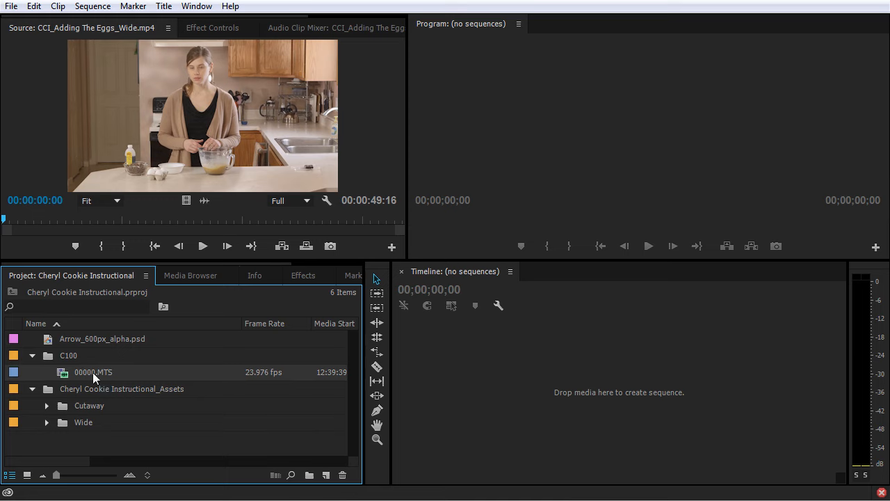
{"action": "mouse_move", "coordinate": [93, 372]}
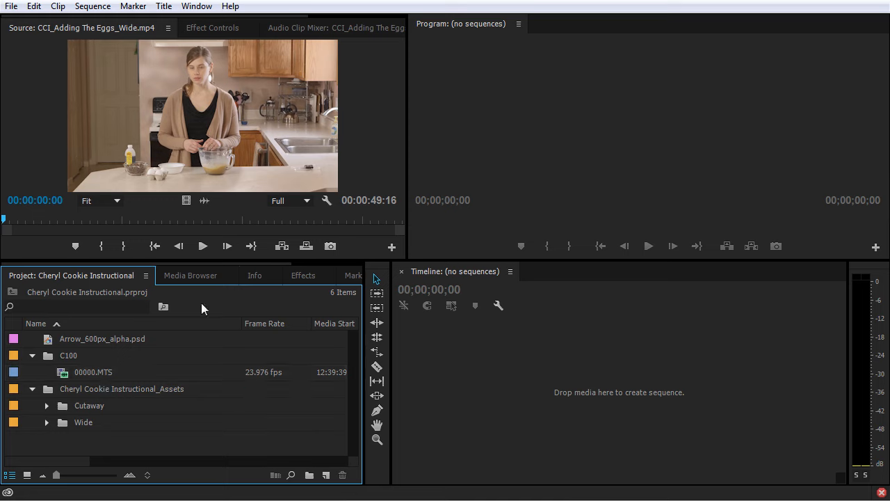
- Import clip 00000 a second time, placing it at the project's top level outside any bin
{"action": "left_click", "coordinate": [199, 280]}
{"action": "right_click", "coordinate": [290, 327]}
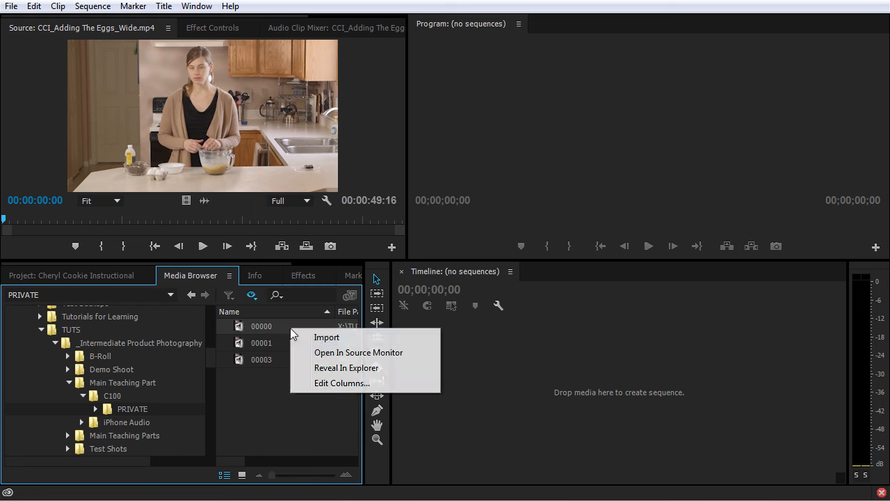
{"action": "left_click", "coordinate": [311, 339]}
{"action": "left_click", "coordinate": [99, 279]}
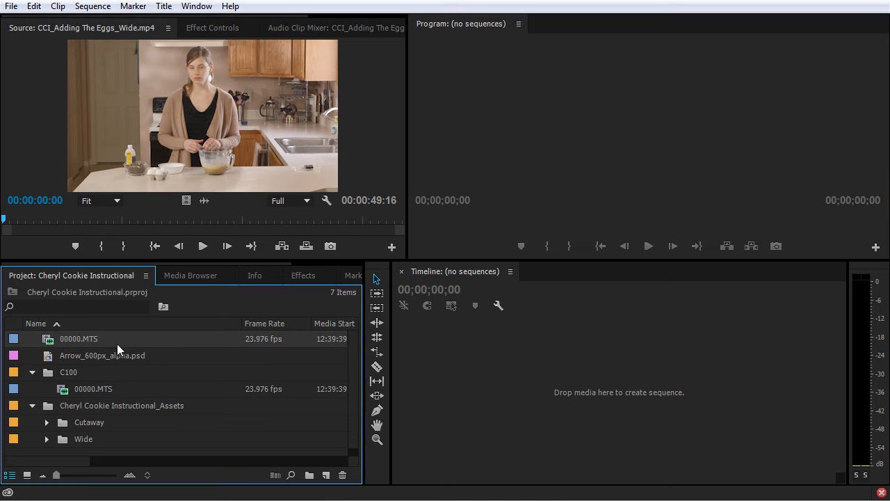
- Delete the duplicate 00000.MTS clip from the project's top level, keeping the one in the C100 bin
{"action": "left_click", "coordinate": [97, 378]}
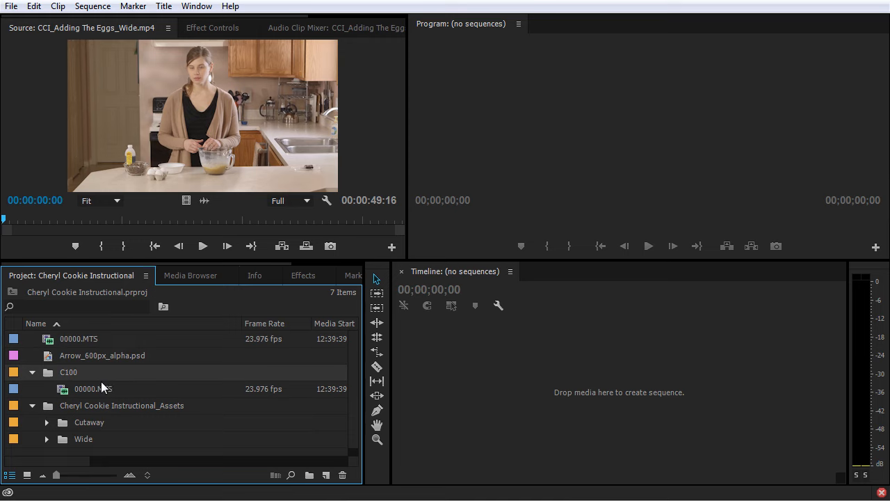
{"action": "left_click", "coordinate": [46, 340]}
{"action": "key", "text": "Delete"}
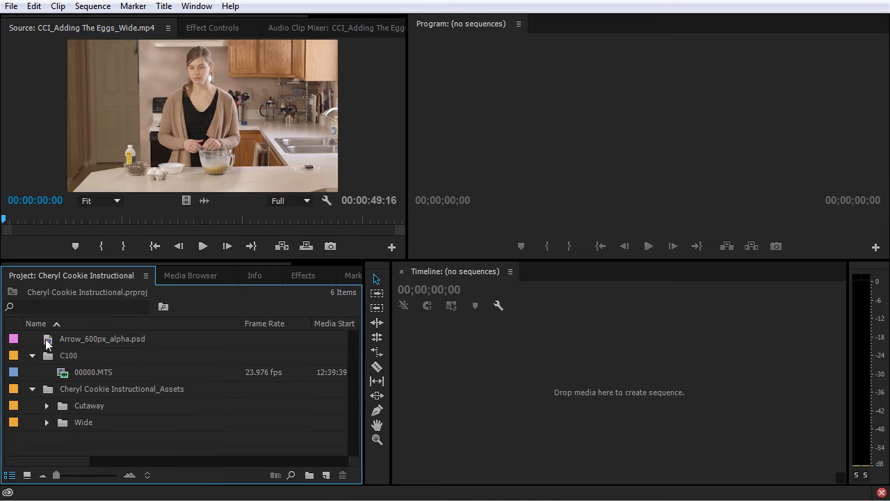
- Create a bin named Footage and move the C100 and Cheryl Cookie Instructional_Assets bins into it, then collapse it
{"action": "mouse_move", "coordinate": [58, 373]}
{"action": "left_click", "coordinate": [32, 356]}
{"action": "left_click", "coordinate": [33, 372]}
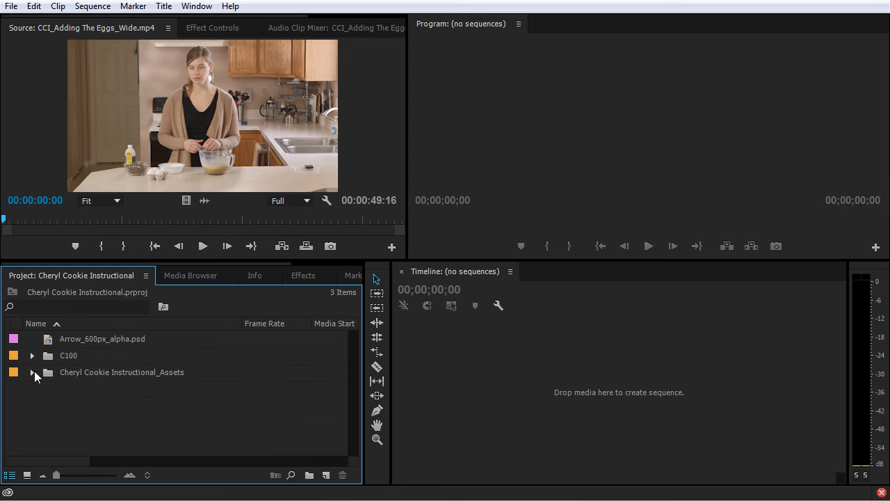
{"action": "left_click", "coordinate": [309, 475]}
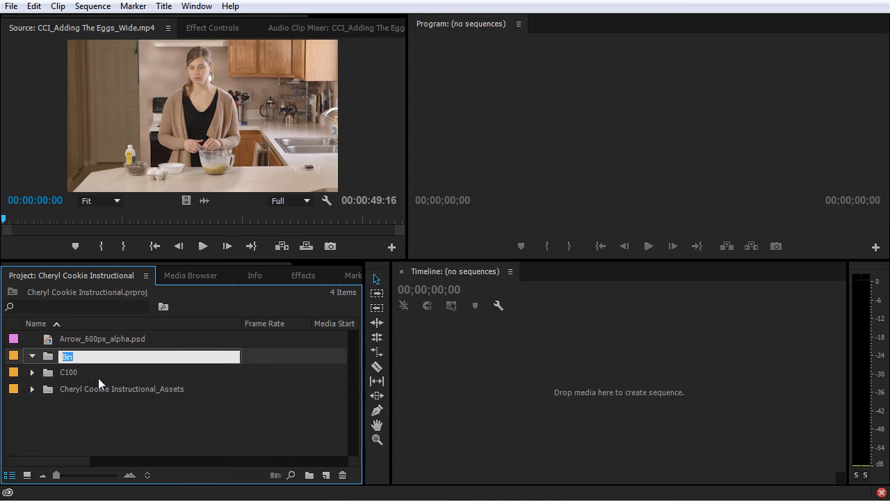
{"action": "type", "text": "Footage"}
{"action": "key", "text": "Return"}
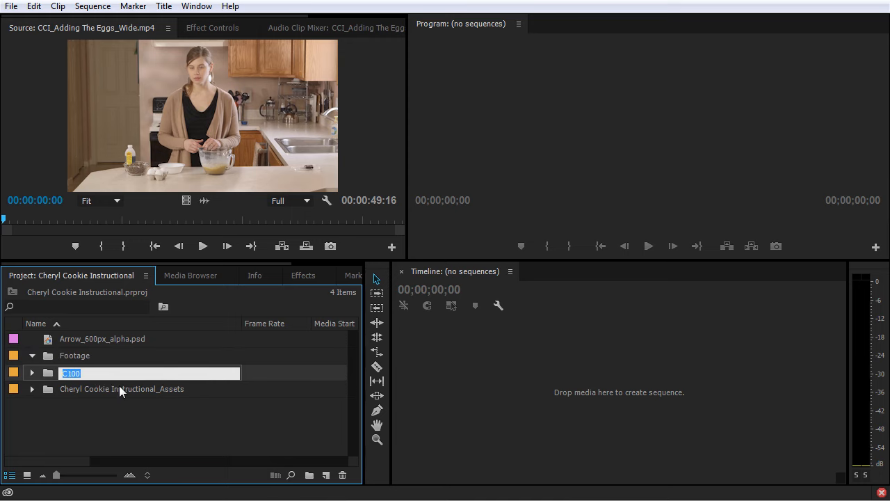
{"action": "left_click_drag", "start_coordinate": [103, 402], "coordinate": [72, 359]}
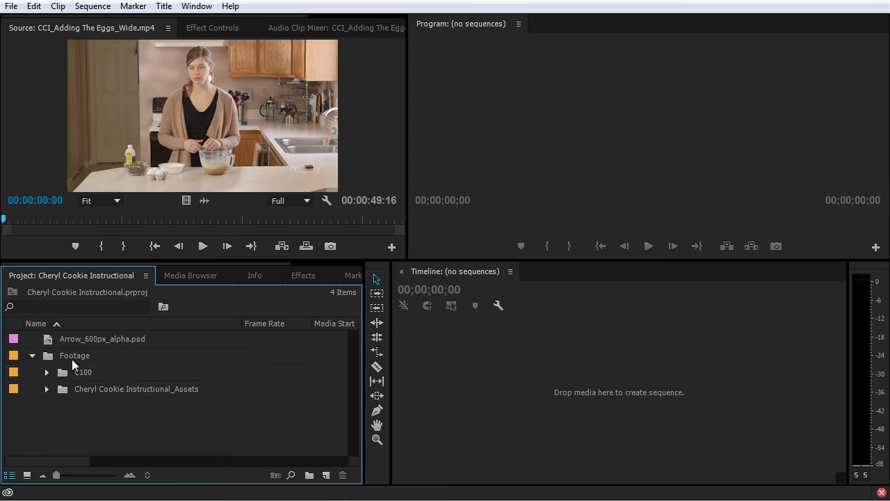
{"action": "left_click", "coordinate": [32, 356]}
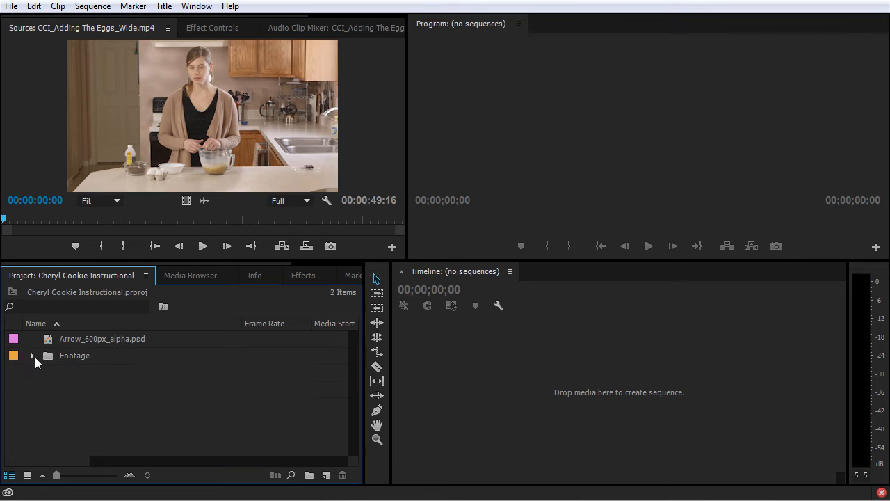
{"action": "left_click", "coordinate": [32, 356]}
{"action": "left_click", "coordinate": [46, 389]}
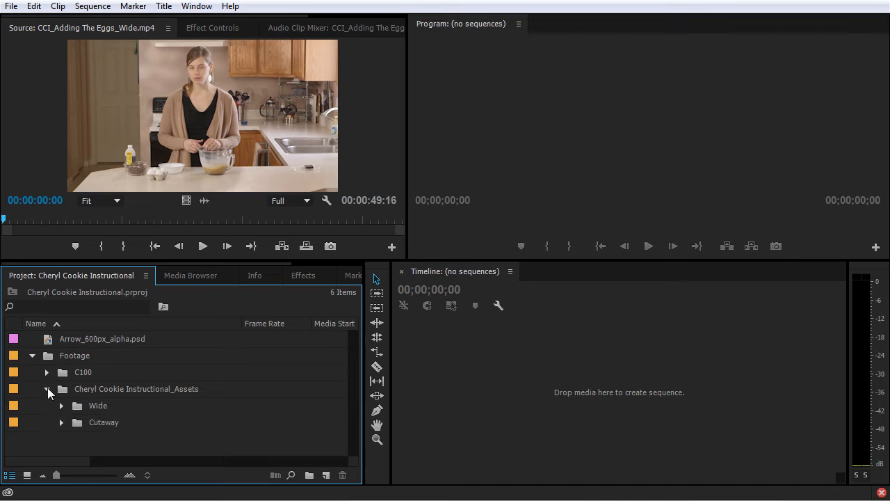
{"action": "left_click", "coordinate": [48, 387]}
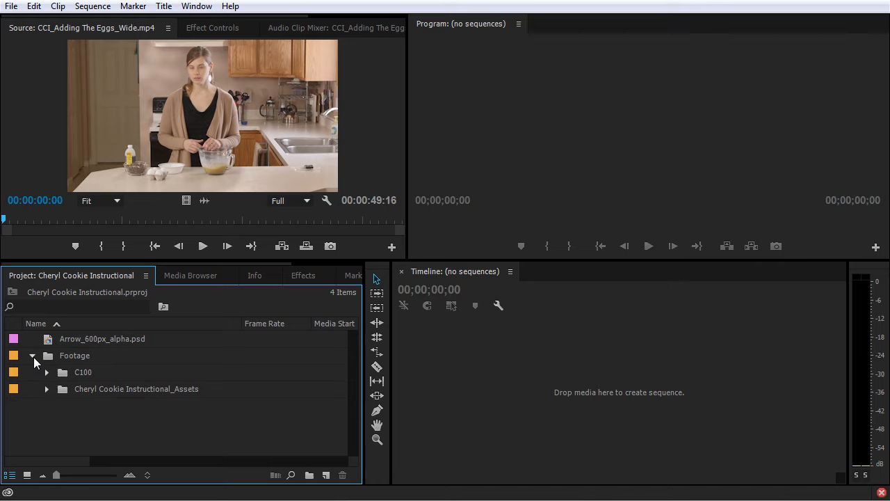
{"action": "left_click", "coordinate": [33, 356]}
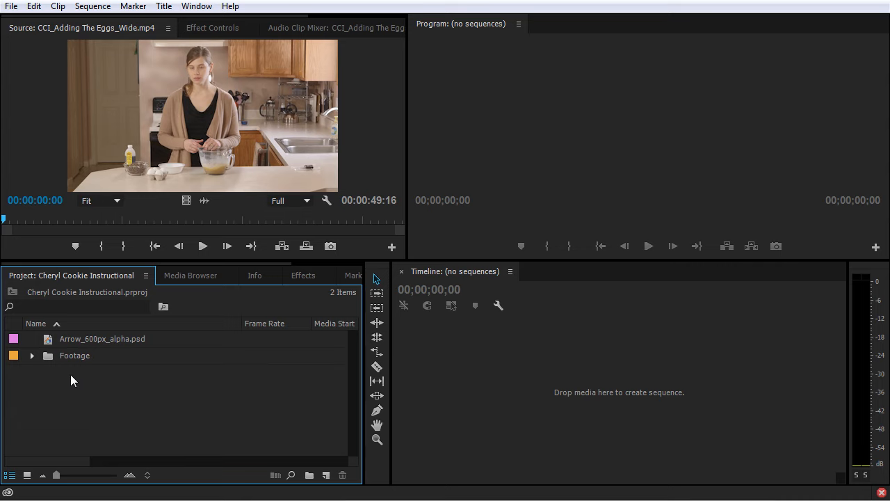
- Place Arrow_600px_alpha.psd in a new top-level bin named Stills
{"action": "left_click_drag", "start_coordinate": [55, 345], "coordinate": [310, 476]}
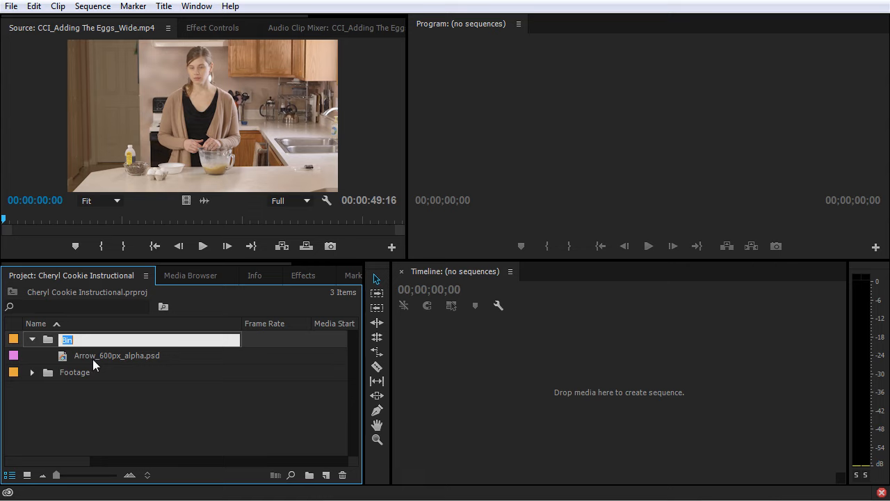
{"action": "type", "text": "Still"}
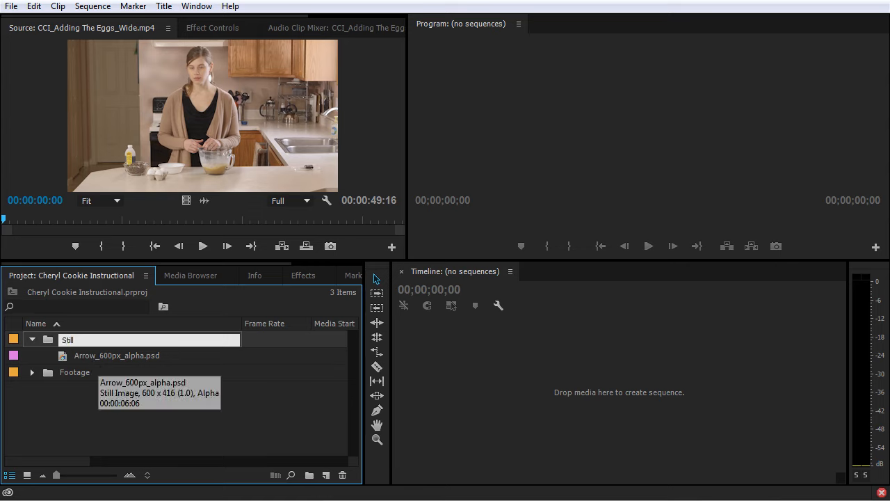
{"action": "type", "text": "s"}
{"action": "key", "text": "Tab"}
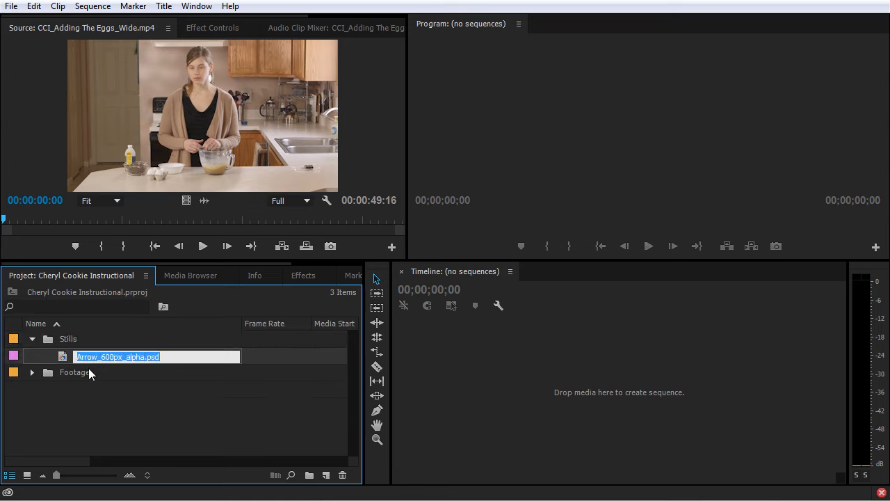
- Nest Arrow_600px_alpha.psd in a new bin named Graphics inside the Stills bin
{"action": "left_click", "coordinate": [66, 359]}
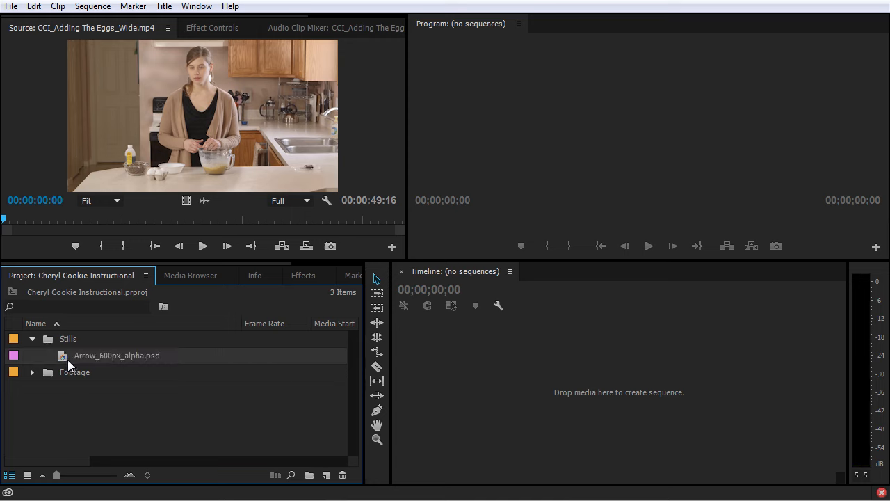
{"action": "left_click", "coordinate": [309, 475]}
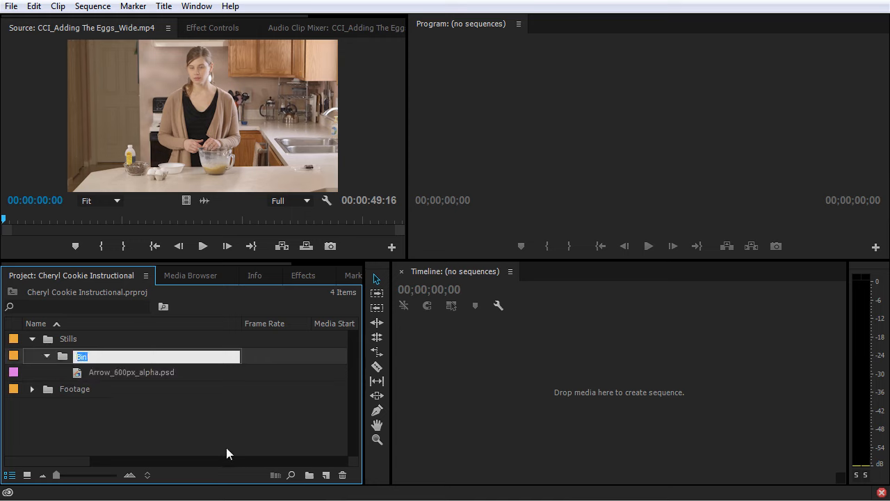
{"action": "type", "text": "Graphics"}
{"action": "key", "text": "Return"}
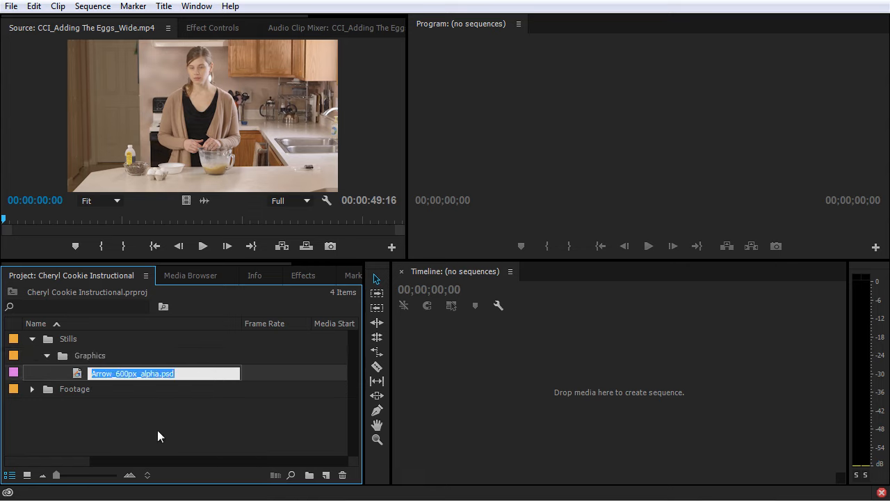
{"action": "left_click", "coordinate": [47, 356]}
{"action": "left_click", "coordinate": [48, 355]}
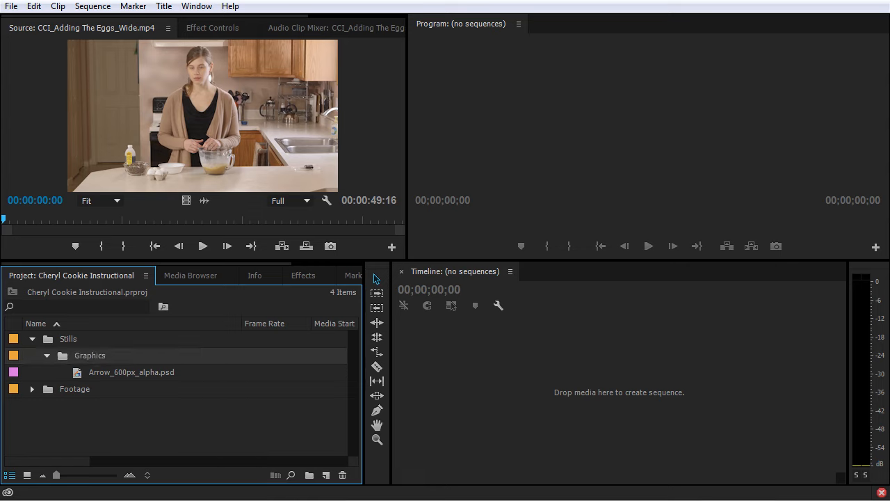
- Switch to Windows Explorer and import 7D Photos_IMG_4946.JPG, IMG_4952.JPG and IMG_4986.JPG from the Edits_SM folder into the Stills bin
{"action": "key", "text": "alt+Tab"}
{"action": "left_click", "coordinate": [523, 199]}
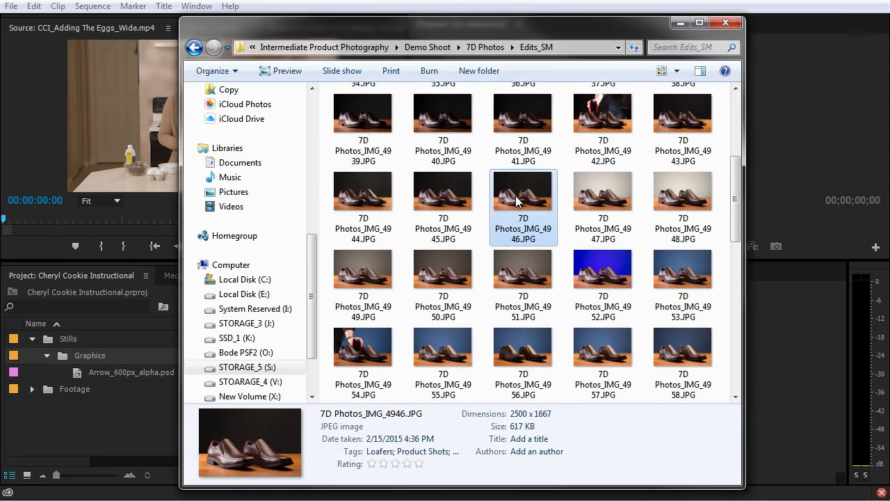
{"action": "left_click", "coordinate": [612, 340], "text": "ctrl"}
{"action": "scroll", "coordinate": [596, 279], "scroll_direction": "down", "scroll_amount": 6}
{"action": "left_click", "coordinate": [532, 277], "text": "ctrl"}
{"action": "left_click_drag", "start_coordinate": [532, 276], "coordinate": [67, 337]}
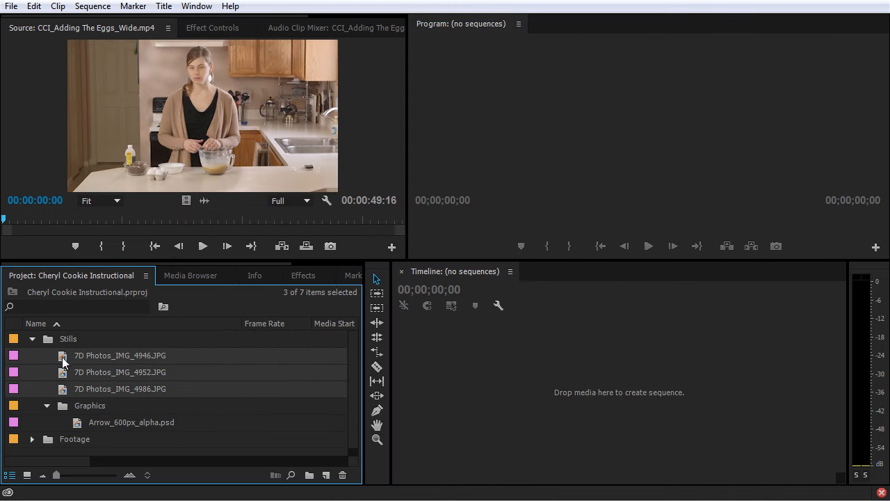
- Group the three imported 7D photos in a new bin named Photos inside the Stills bin
{"action": "left_click", "coordinate": [310, 476]}
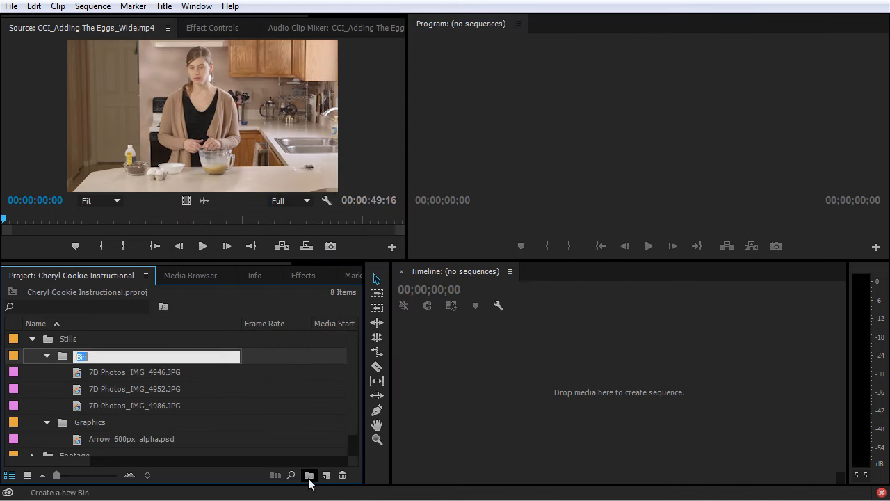
{"action": "type", "text": "Photos"}
{"action": "key", "text": "Tab"}
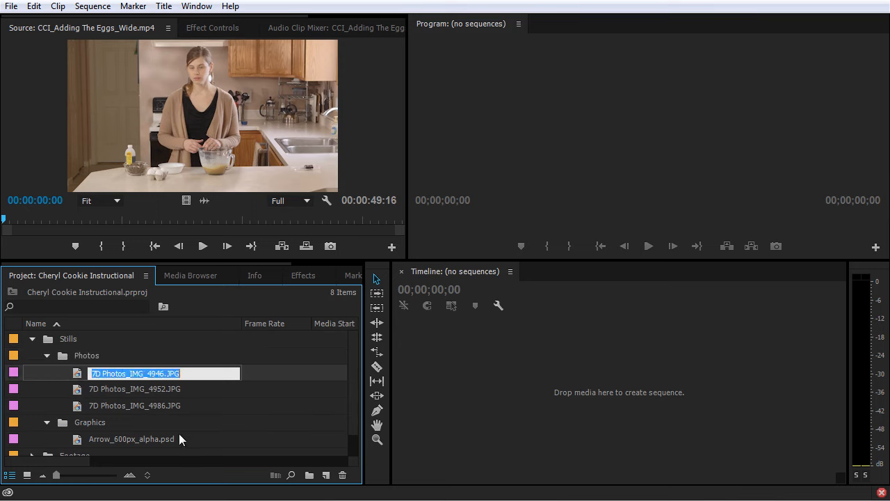
{"action": "key", "text": "Escape"}
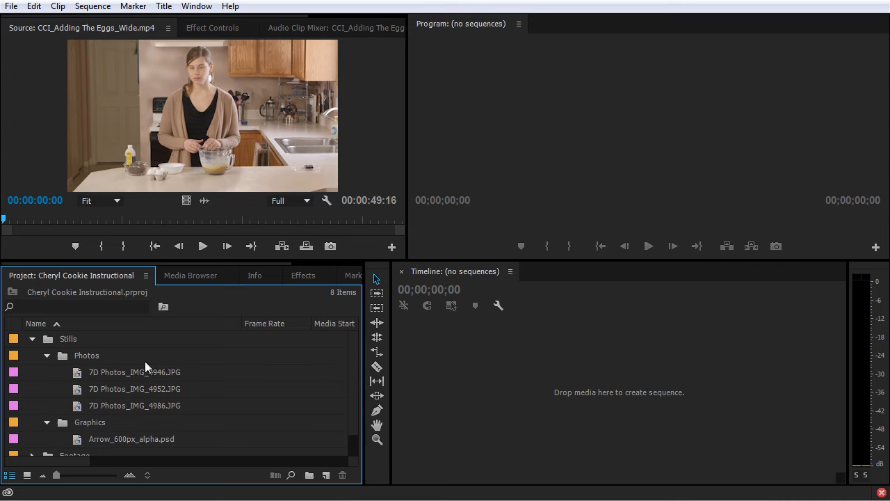
- Collapse the Stills bin and add a new top-level bin named Audio
{"action": "left_click", "coordinate": [33, 339]}
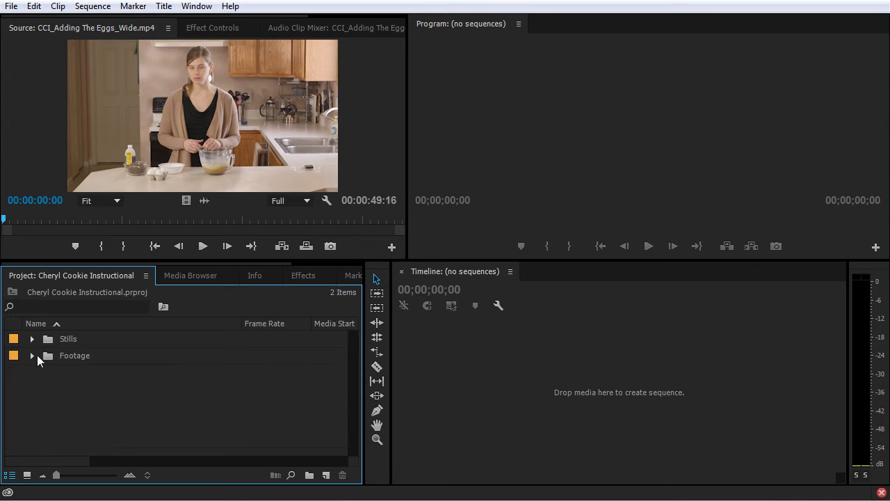
{"action": "left_click", "coordinate": [311, 477]}
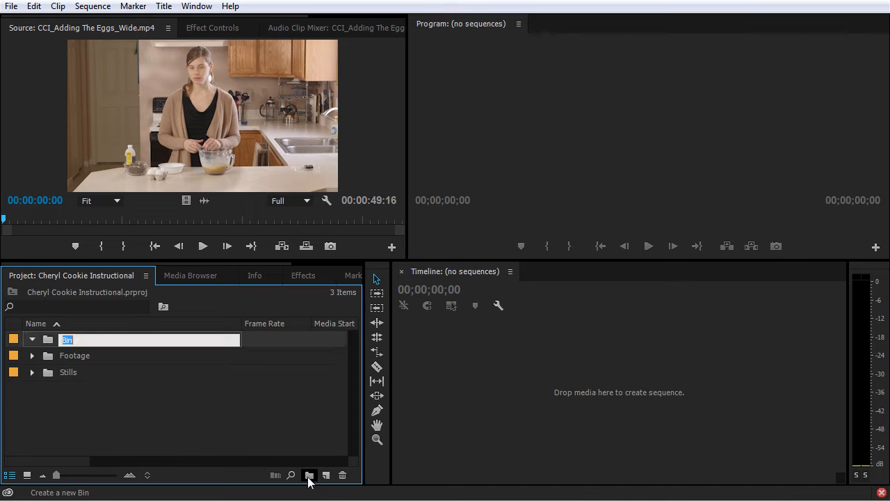
{"action": "type", "text": "Au"}
{"action": "key", "text": "Tab"}
{"action": "left_click", "coordinate": [119, 398]}
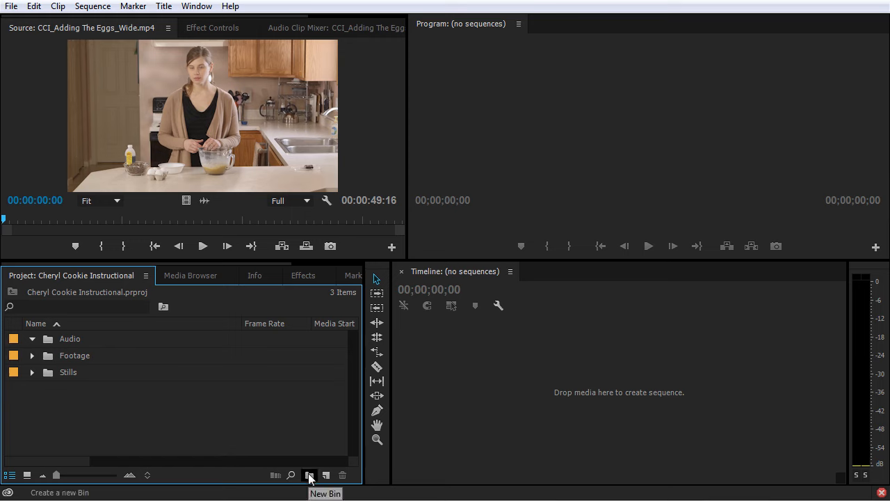
- Add two more top-level bins to the project, named Titles and Sequence
{"action": "left_click", "coordinate": [309, 475]}
{"action": "type", "text": "Titles"}
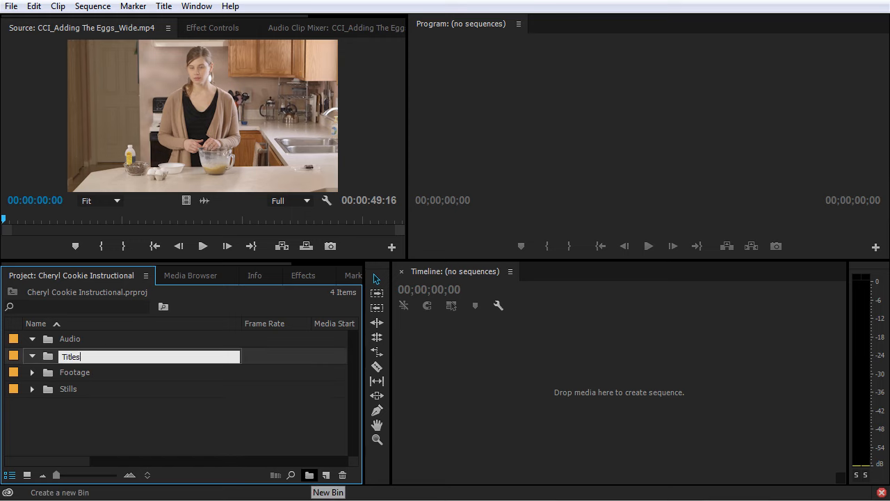
{"action": "left_click", "coordinate": [230, 434]}
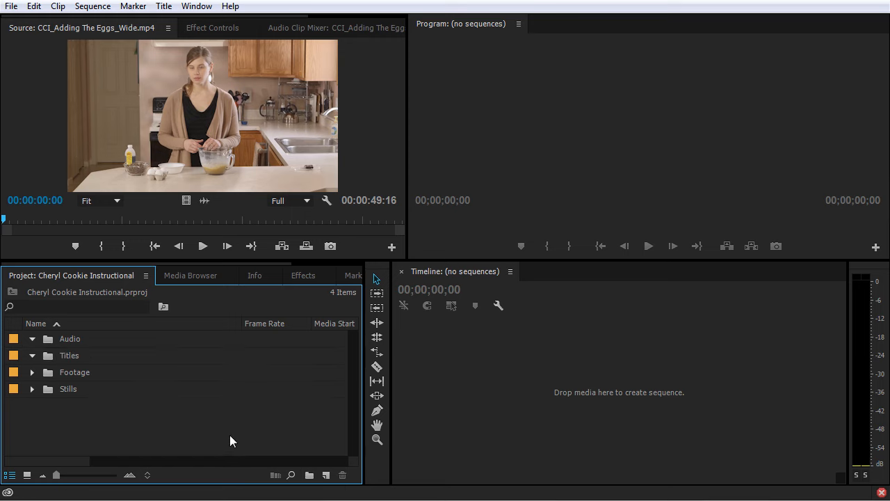
{"action": "left_click", "coordinate": [309, 476]}
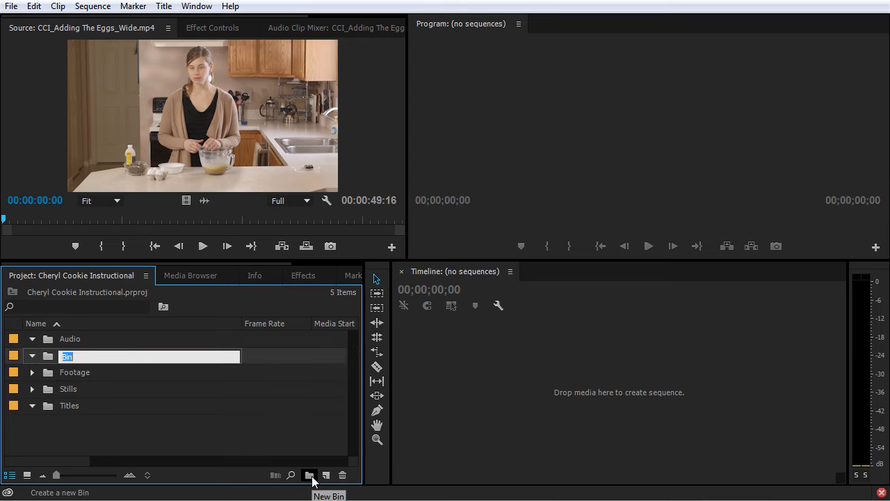
{"action": "type", "text": "Sequence"}
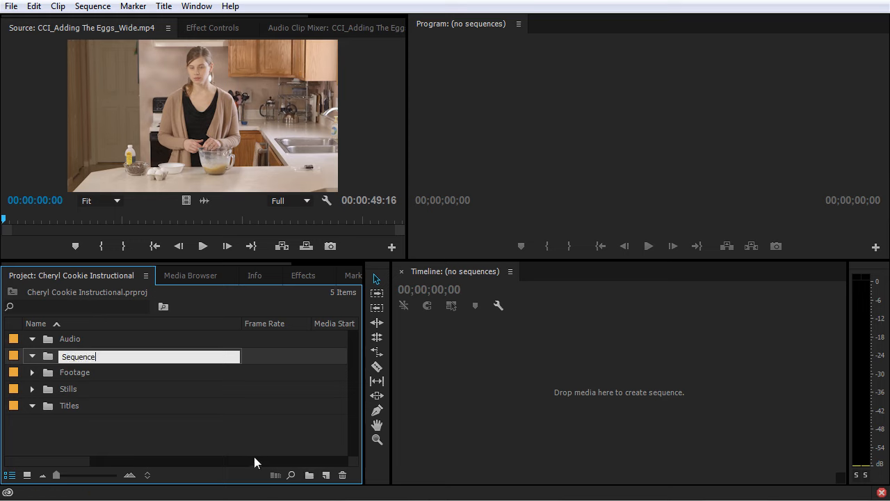
{"action": "key", "text": "Return"}
- Add another top-level bin named Mattes to the project
{"action": "left_click", "coordinate": [308, 475]}
{"action": "key", "text": "BackSpace"}
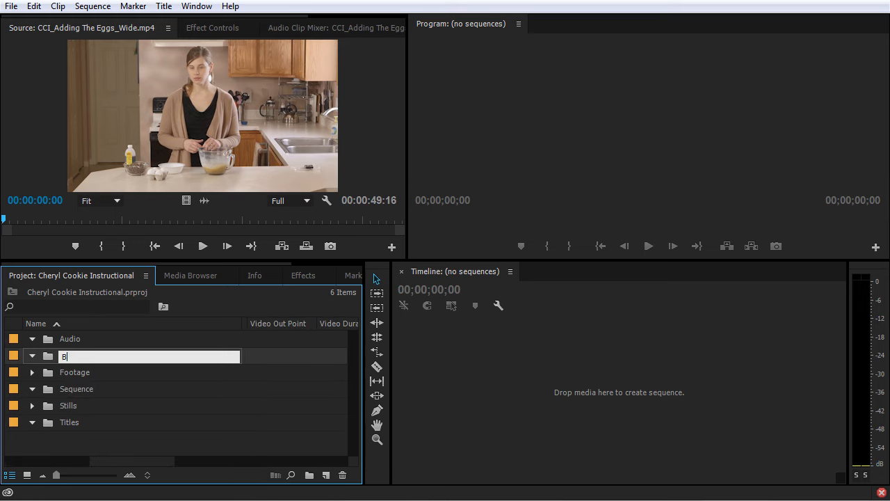
{"action": "type", "text": "Mattes"}
{"action": "left_click", "coordinate": [211, 436]}
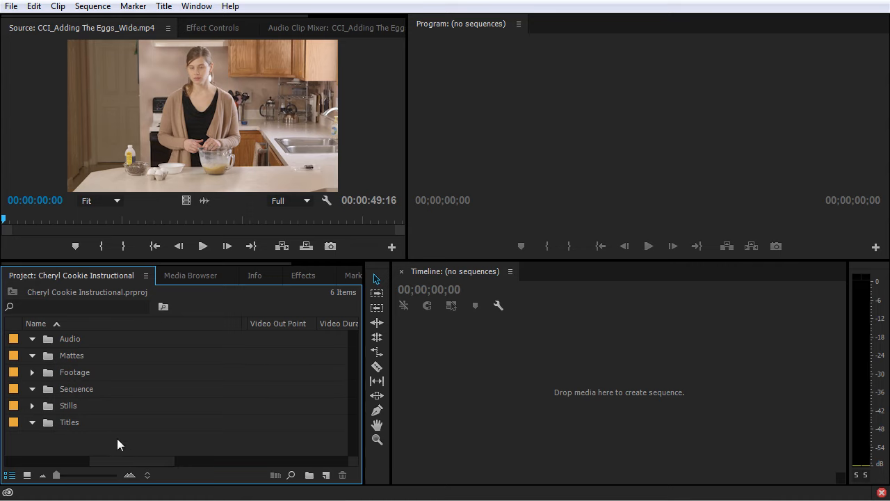
{"action": "scroll", "coordinate": [117, 440], "scroll_direction": "left", "scroll_amount": 2}
{"action": "right_click", "coordinate": [168, 341]}
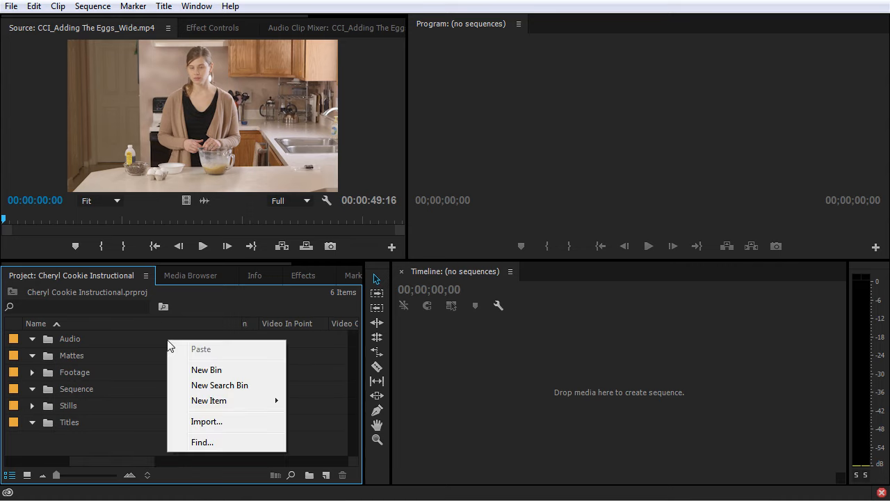
{"action": "mouse_move", "coordinate": [220, 408]}
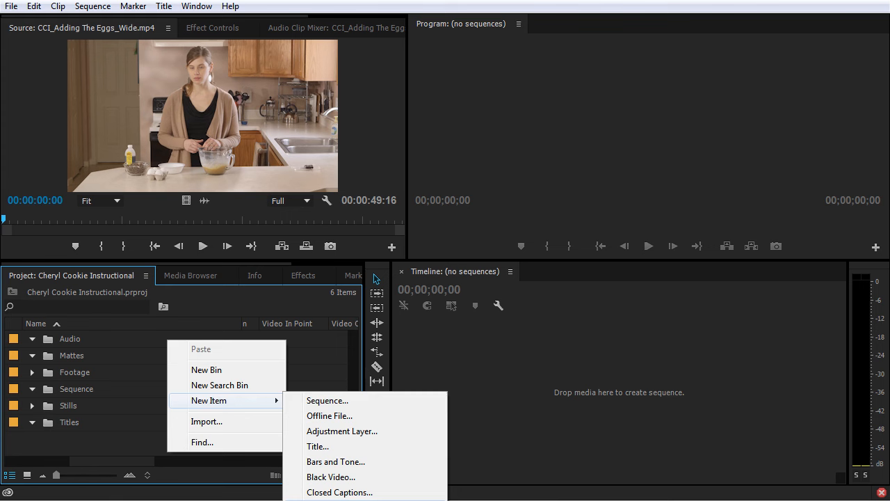
{"action": "left_click", "coordinate": [126, 426]}
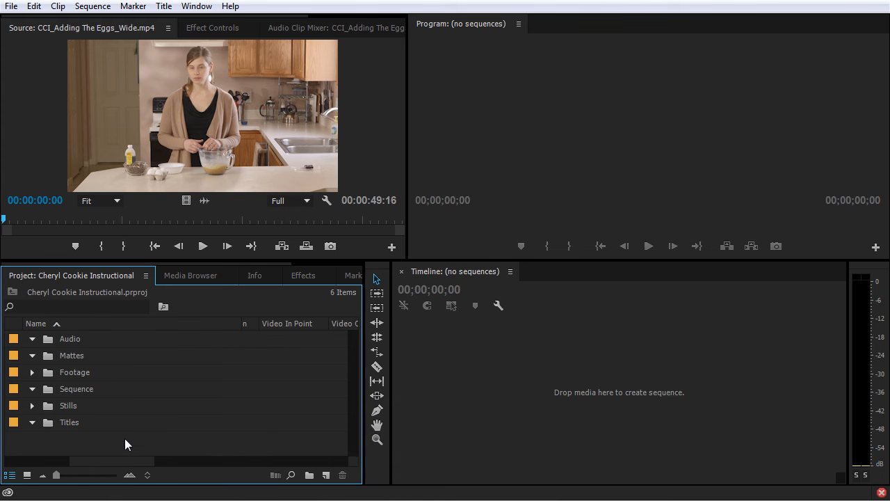
- Create a 1920 x 1080, 23.976fps color matte in white (FFFFFF) named White Matte, and file it in the Mattes bin
{"action": "left_click", "coordinate": [11, 6]}
{"action": "mouse_move", "coordinate": [34, 22]}
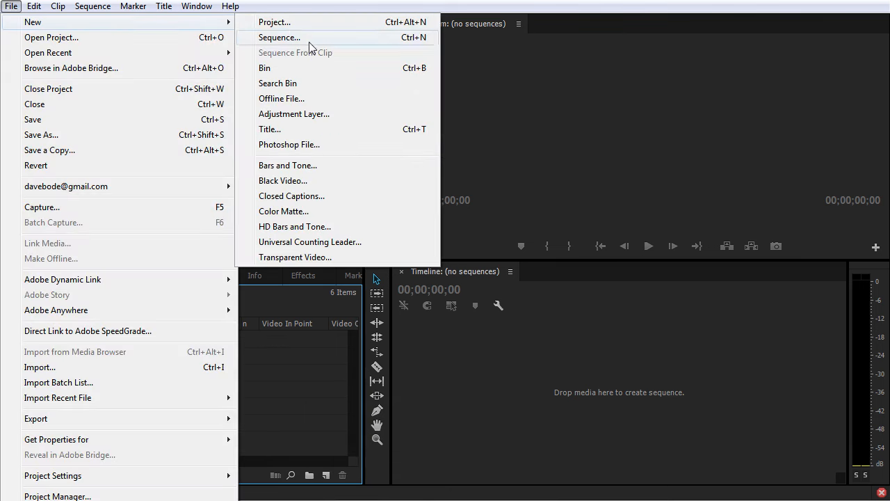
{"action": "left_click", "coordinate": [302, 211]}
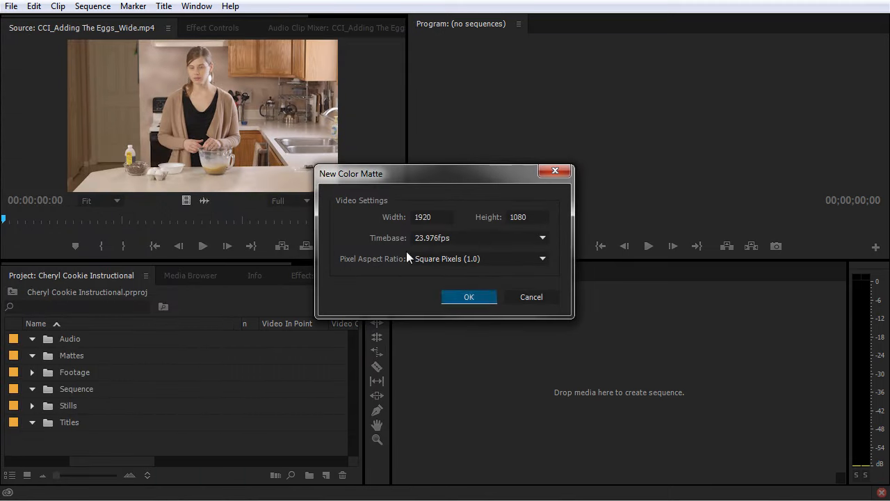
{"action": "left_click", "coordinate": [478, 298]}
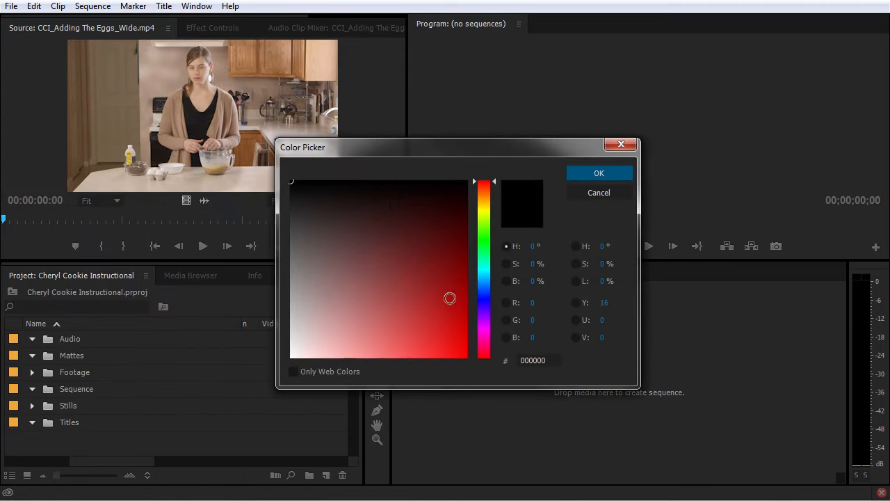
{"action": "left_click_drag", "start_coordinate": [369, 234], "coordinate": [97, 453]}
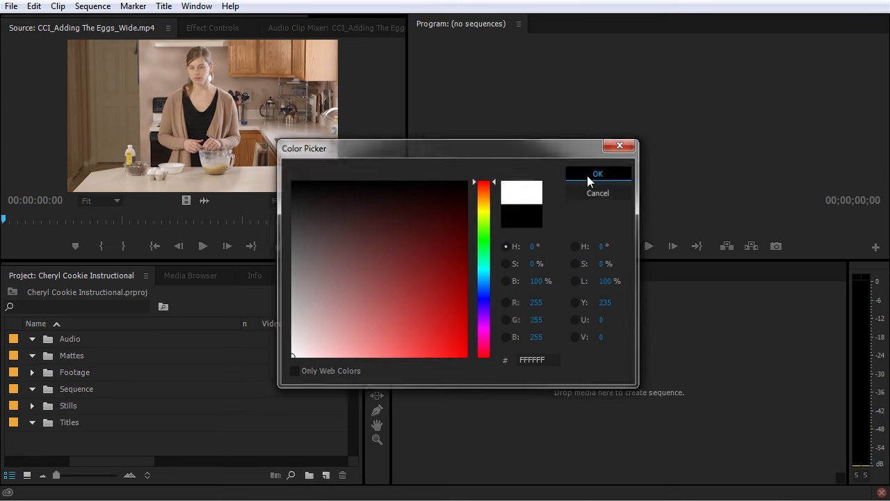
{"action": "left_click", "coordinate": [589, 175]}
{"action": "type", "text": "Whi"}
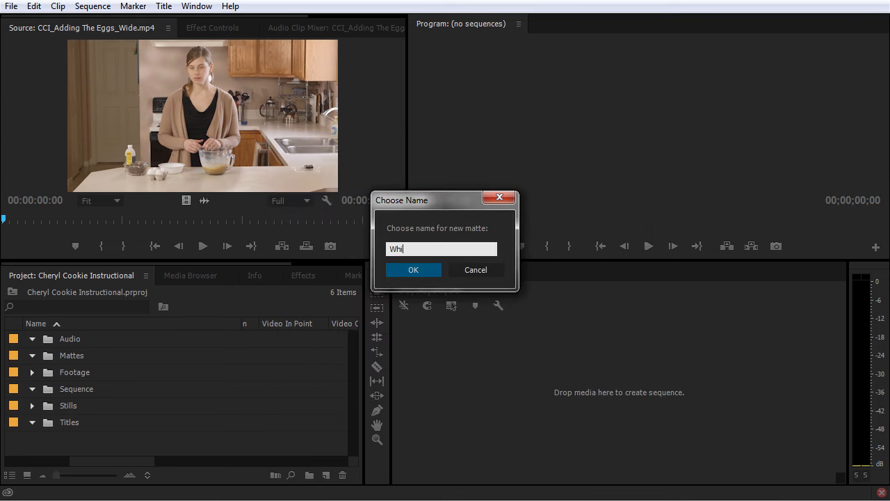
{"action": "type", "text": "te Matte"}
{"action": "key", "text": "Return"}
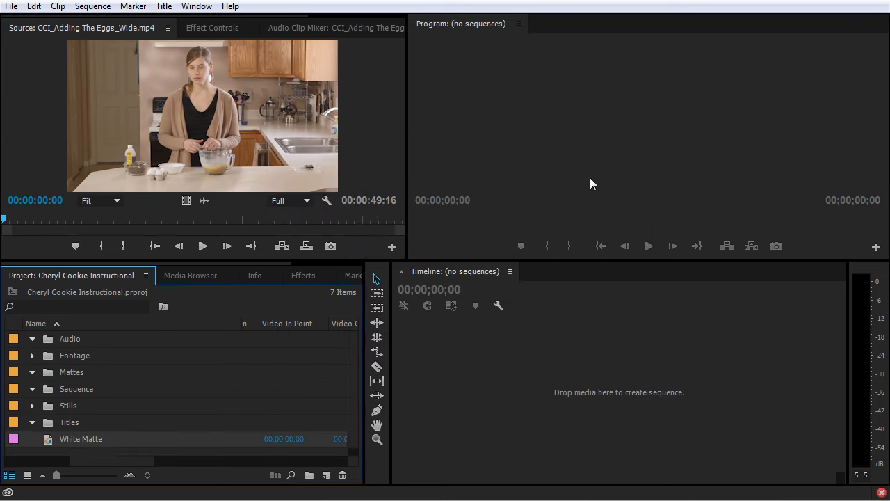
{"action": "left_click_drag", "start_coordinate": [59, 442], "coordinate": [78, 377]}
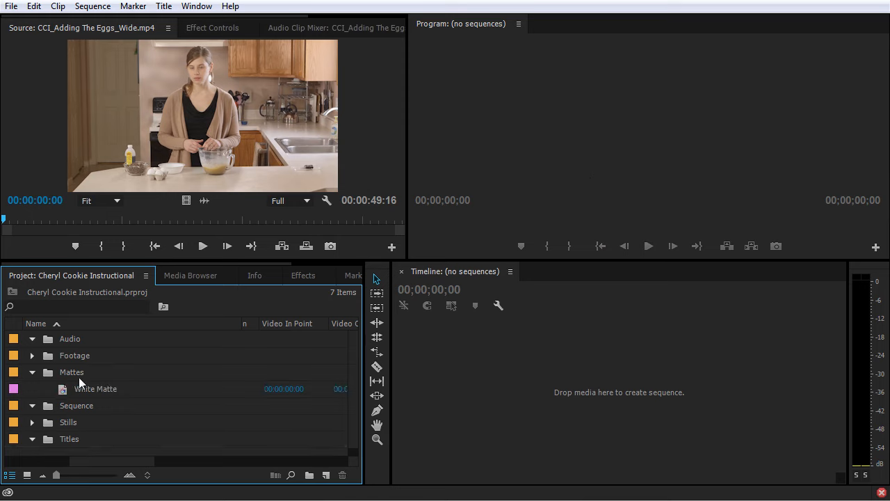
{"action": "left_click", "coordinate": [32, 372]}
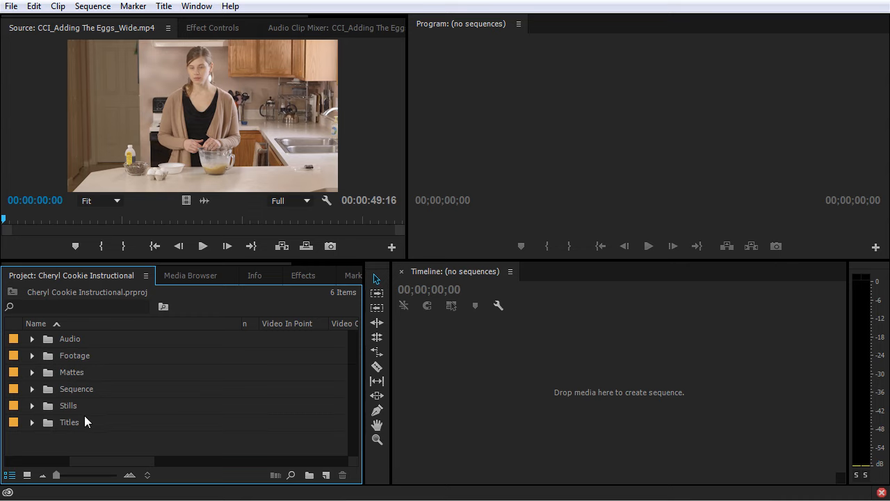
- Examine how the clips are named in the Wide bin of Cheryl Cookie Instructional_Assets inside the Footage bin
{"action": "left_click", "coordinate": [31, 355]}
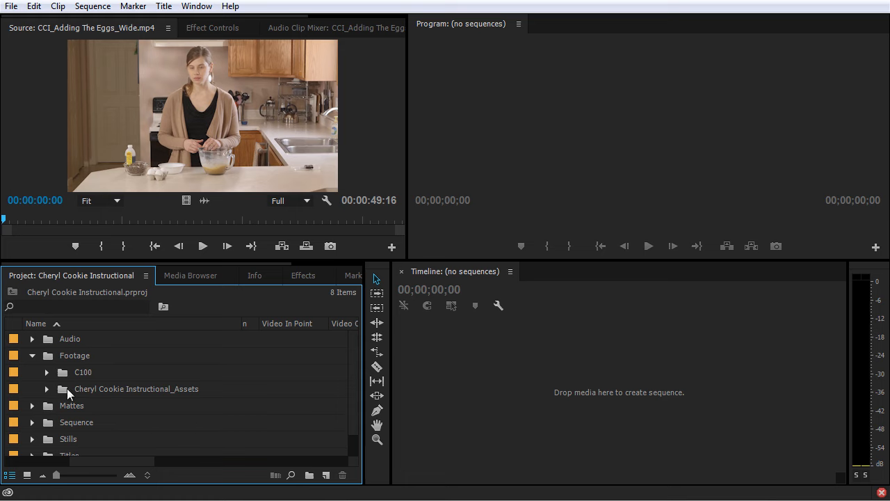
{"action": "left_click", "coordinate": [47, 389]}
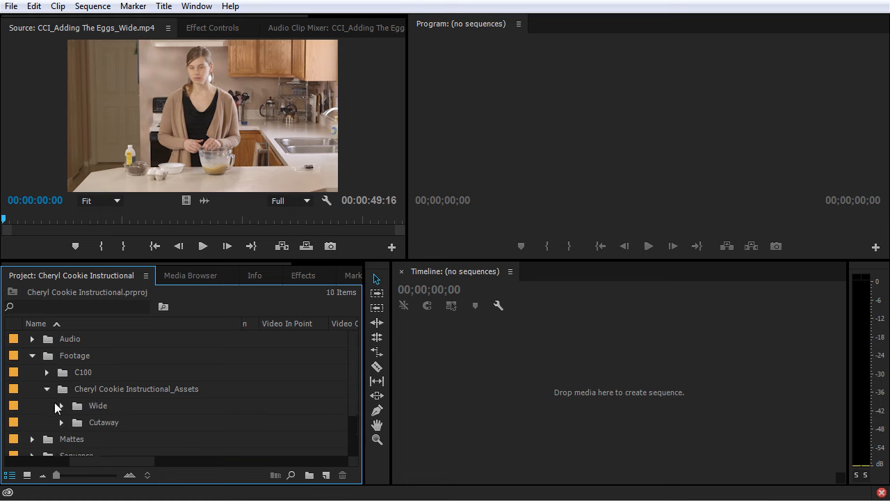
{"action": "left_click", "coordinate": [61, 406]}
{"action": "scroll", "coordinate": [61, 410], "scroll_direction": "down", "scroll_amount": 1}
{"action": "scroll", "coordinate": [63, 410], "scroll_direction": "down", "scroll_amount": 2}
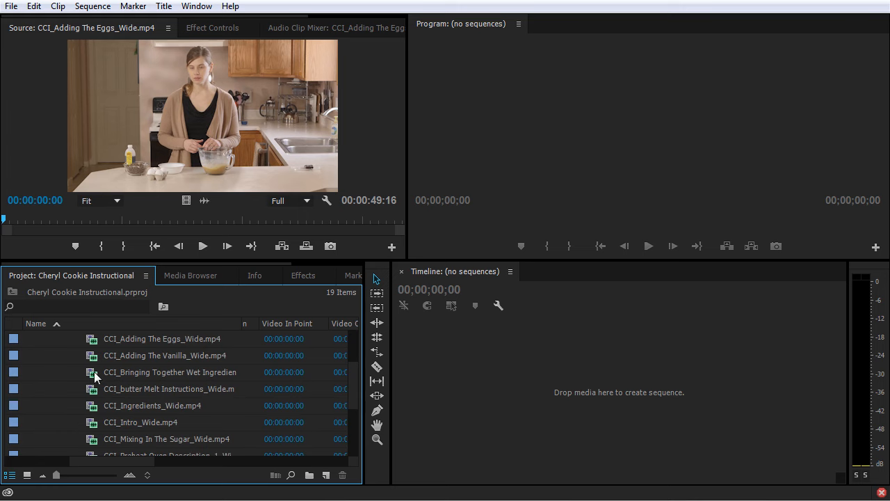
{"action": "scroll", "coordinate": [95, 376], "scroll_direction": "down", "scroll_amount": 2}
{"action": "scroll", "coordinate": [96, 381], "scroll_direction": "up", "scroll_amount": 1}
{"action": "scroll", "coordinate": [97, 382], "scroll_direction": "up", "scroll_amount": 3}
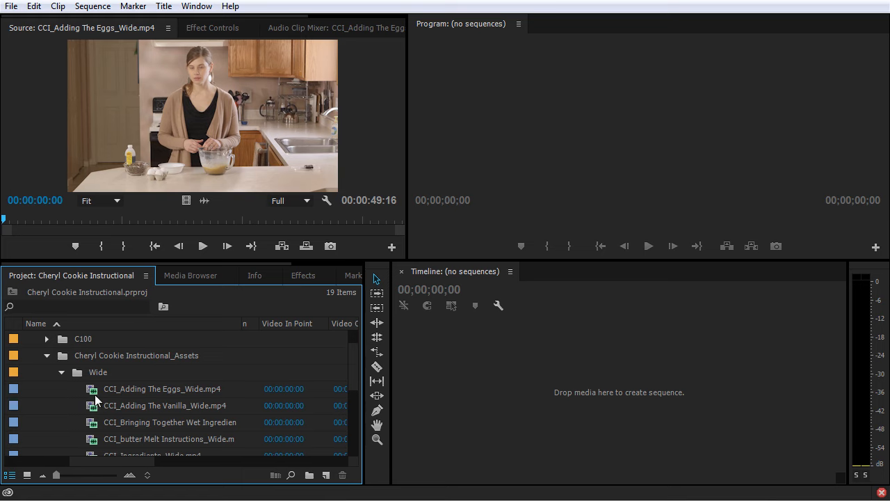
{"action": "left_click", "coordinate": [62, 372]}
{"action": "left_click", "coordinate": [47, 355]}
- Open 00000.MTS from the C100 bin in the Source monitor and scrub to 12:39:42:09 to view its content
{"action": "left_click", "coordinate": [47, 355]}
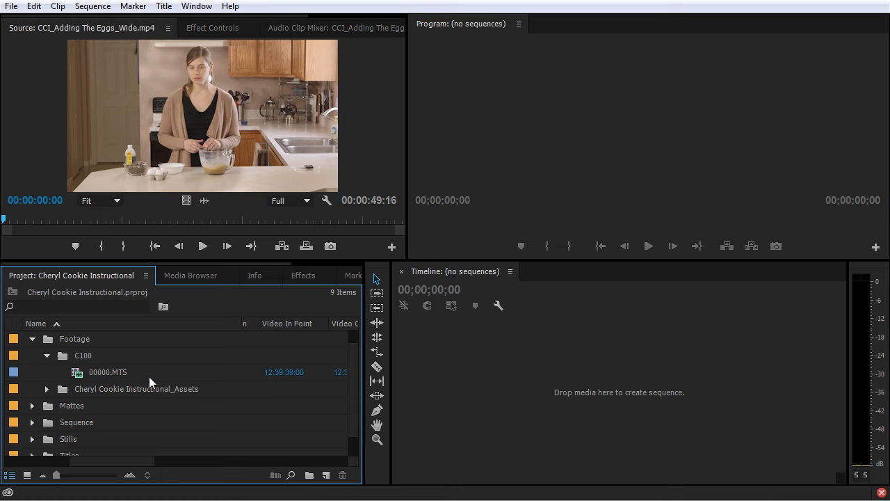
{"action": "mouse_move", "coordinate": [174, 372]}
{"action": "mouse_move", "coordinate": [106, 374]}
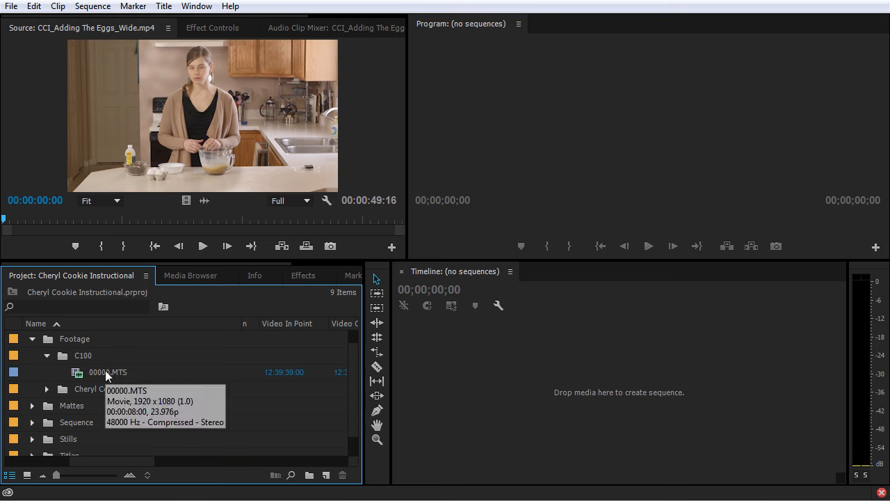
{"action": "left_click", "coordinate": [79, 374]}
{"action": "double_click", "coordinate": [79, 373]}
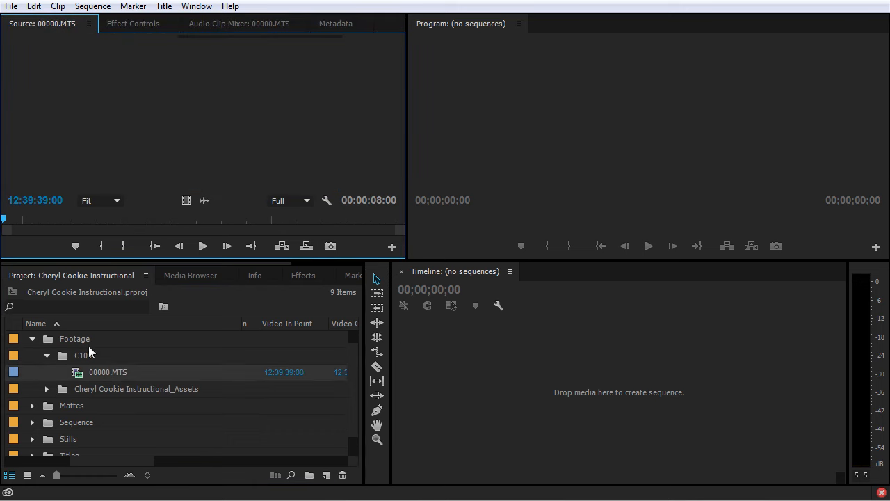
{"action": "left_click_drag", "start_coordinate": [149, 219], "coordinate": [171, 229]}
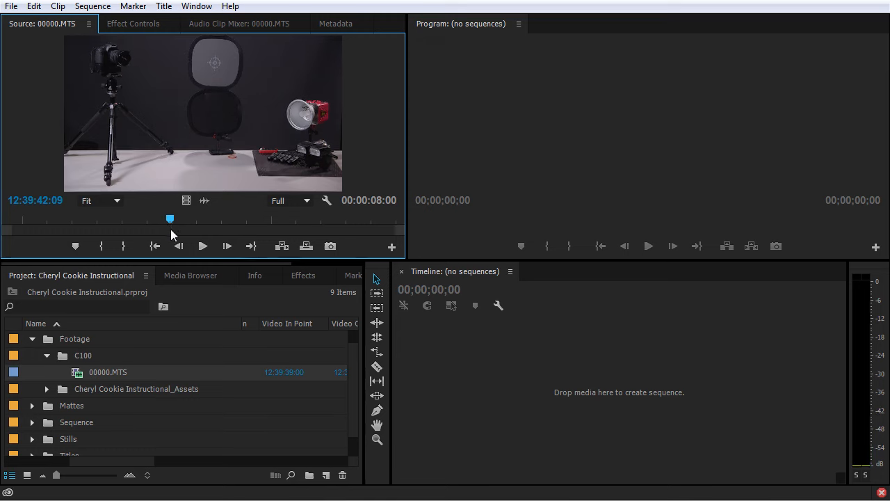
- Rename the 00000.MTS clip in the C100 bin as Table with Photo Stuff
{"action": "left_click", "coordinate": [78, 377]}
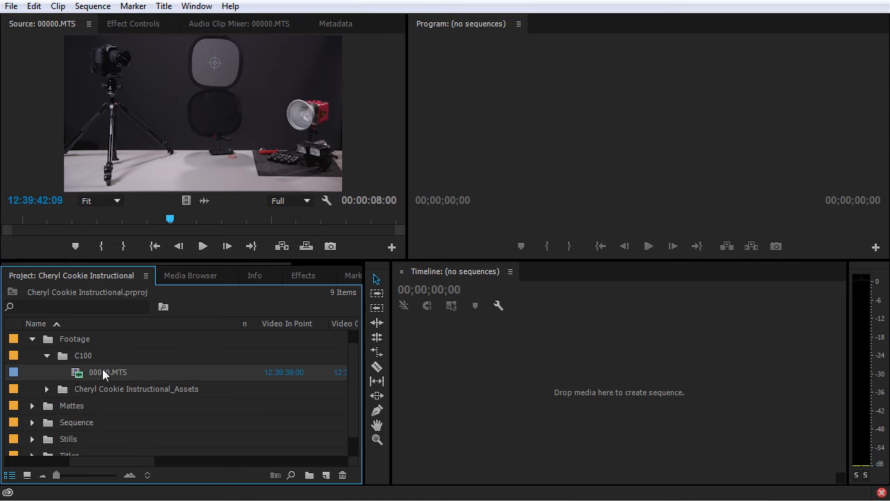
{"action": "left_click", "coordinate": [103, 371]}
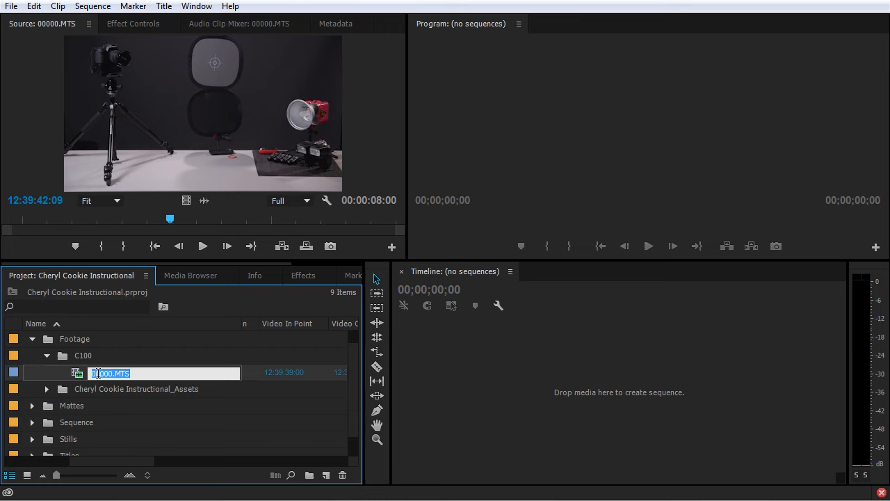
{"action": "left_click", "coordinate": [98, 373]}
{"action": "type", "text": "Table with Photo Stuff_"}
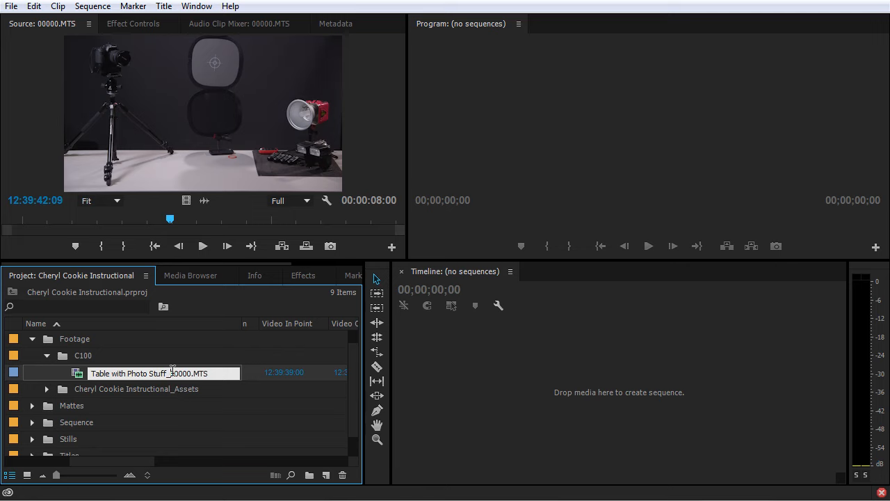
{"action": "left_click_drag", "start_coordinate": [170, 374], "coordinate": [216, 374]}
{"action": "key", "text": "BackSpace"}
{"action": "key", "text": "BackSpace"}
{"action": "key", "text": "Return"}
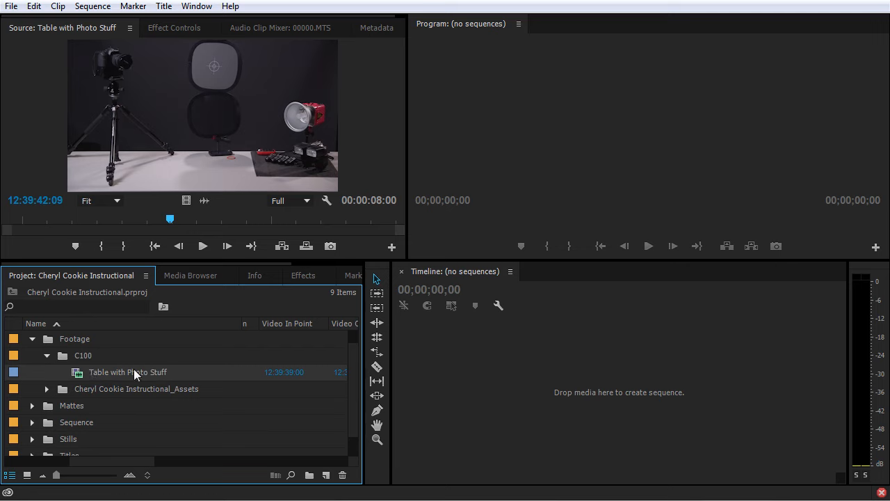
- Reveal the Table with Photo Stuff clip's source file in Windows Explorer and select 00000.MTS to check its file name
{"action": "right_click", "coordinate": [80, 374]}
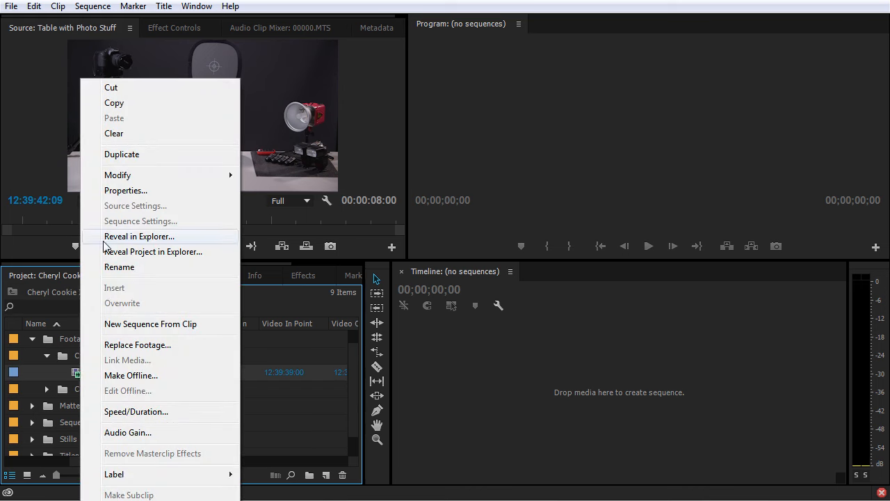
{"action": "left_click", "coordinate": [159, 236]}
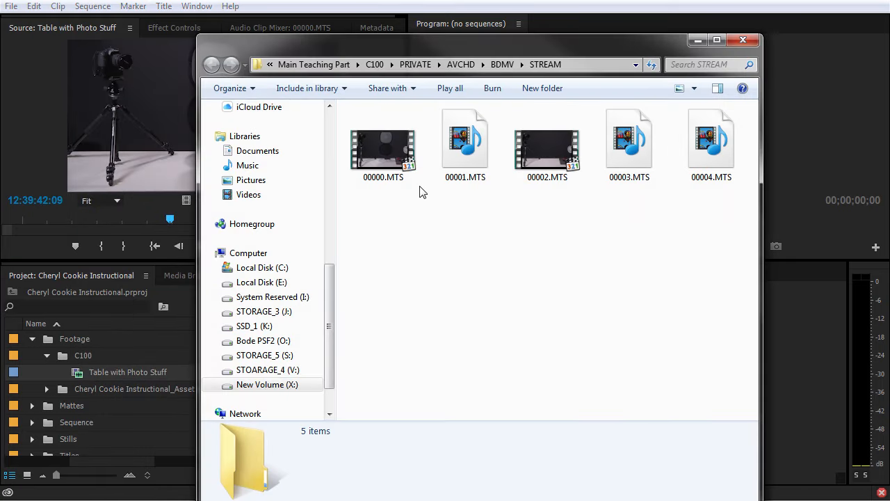
{"action": "left_click", "coordinate": [374, 164]}
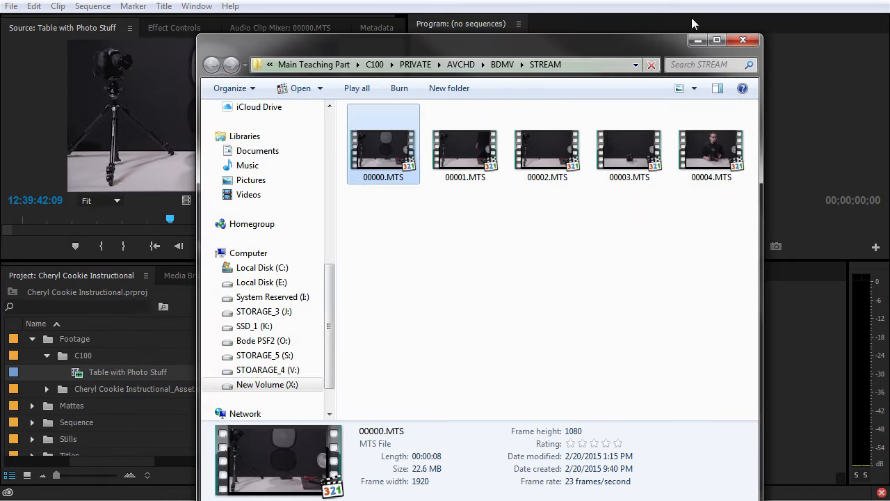
- Return to Premiere Pro, view 7D Photos_IMG_4946.JPG from the Photos bin in Stills, and rename it as Mens Shoes Gray BG
{"action": "left_click", "coordinate": [698, 39]}
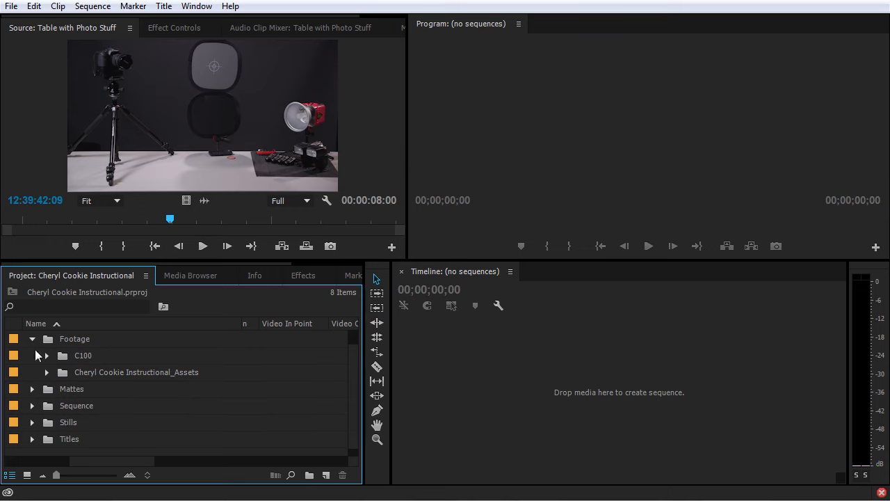
{"action": "left_click", "coordinate": [32, 422]}
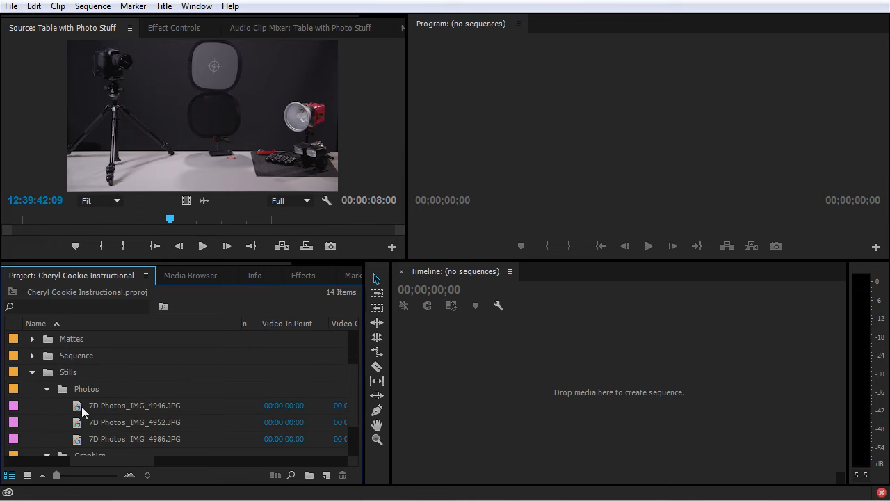
{"action": "scroll", "coordinate": [73, 363], "scroll_direction": "down", "scroll_amount": 1}
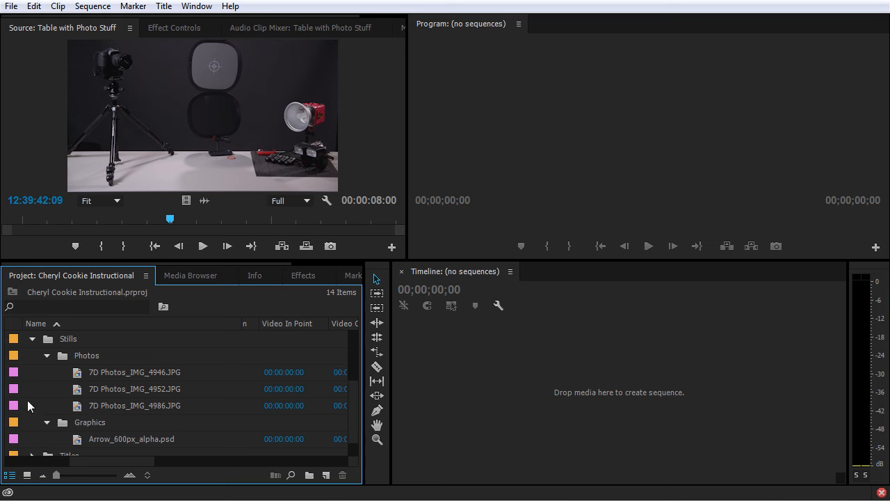
{"action": "double_click", "coordinate": [79, 376]}
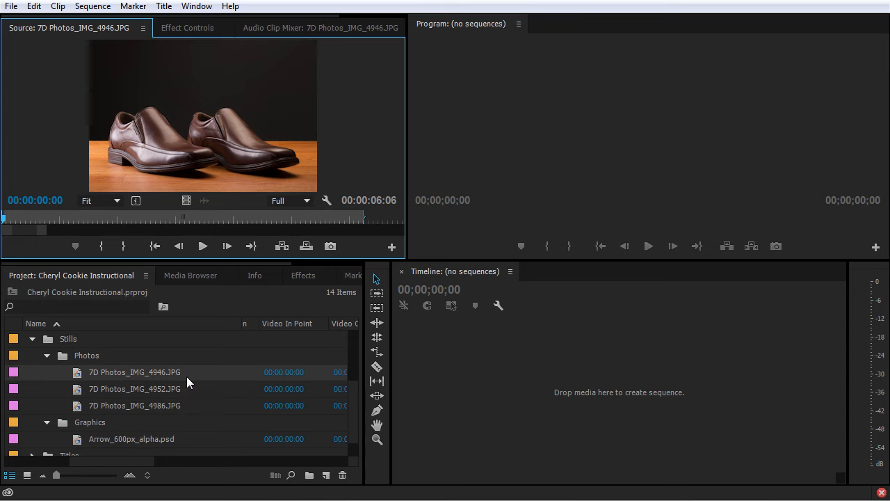
{"action": "double_click", "coordinate": [103, 372]}
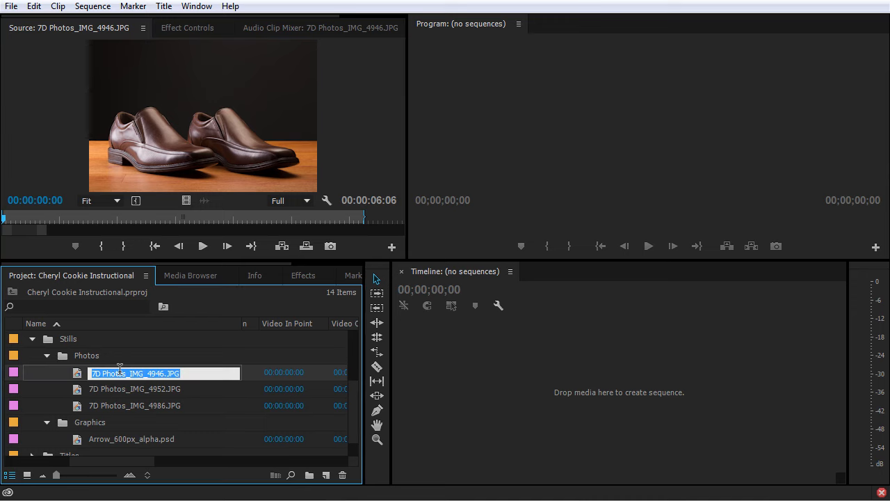
{"action": "type", "text": "Mens Shoes"}
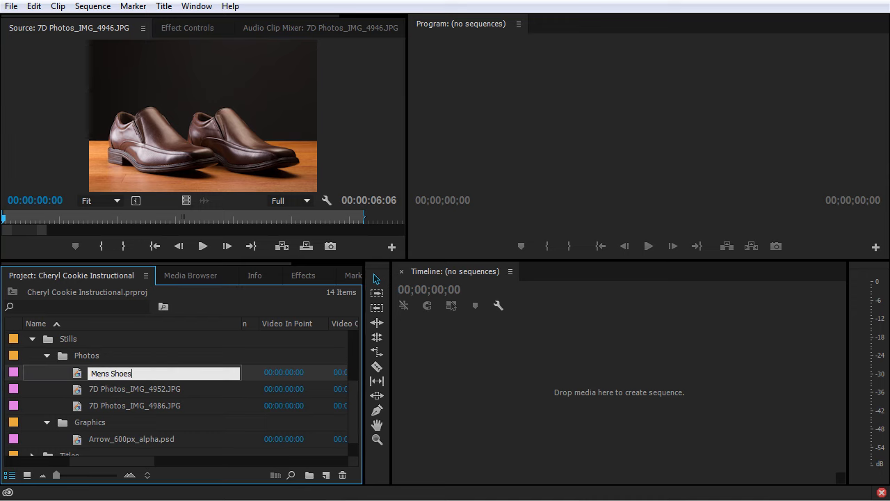
{"action": "type", "text": " Gray BG"}
- View 7D Photos_IMG_4952.JPG in the Source monitor and rename it as Mens Shoes Blue BG
{"action": "double_click", "coordinate": [118, 389]}
{"action": "left_click", "coordinate": [118, 389]}
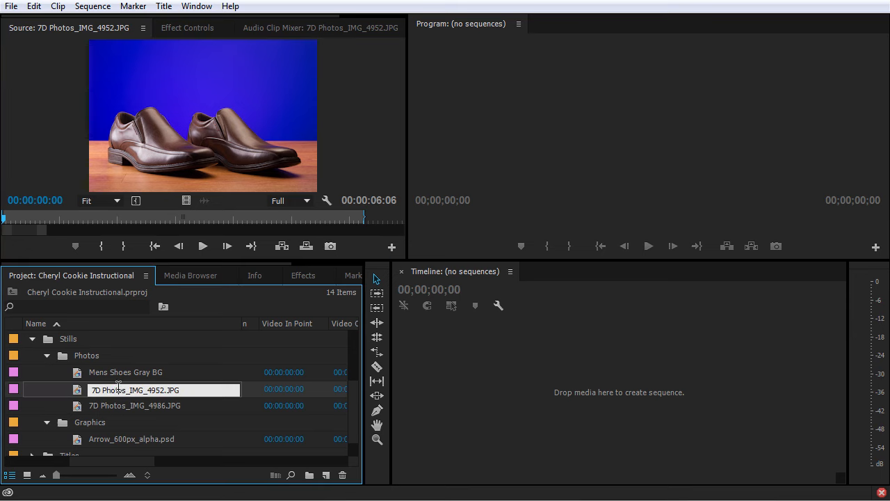
{"action": "type", "text": "Mens Shoes Blue BG"}
- View 7D Photos_IMG_4986.JPG in the Source monitor and rename it as Mens Shoe Profile
{"action": "left_click", "coordinate": [86, 409]}
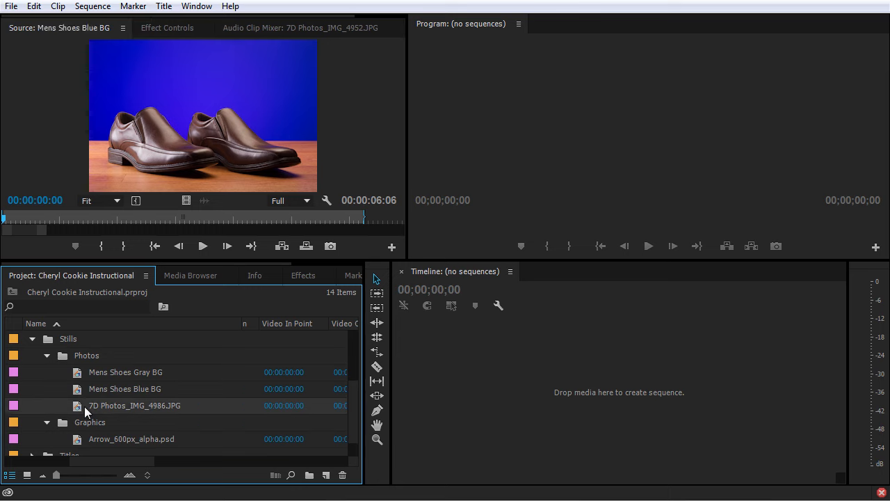
{"action": "left_click", "coordinate": [119, 404]}
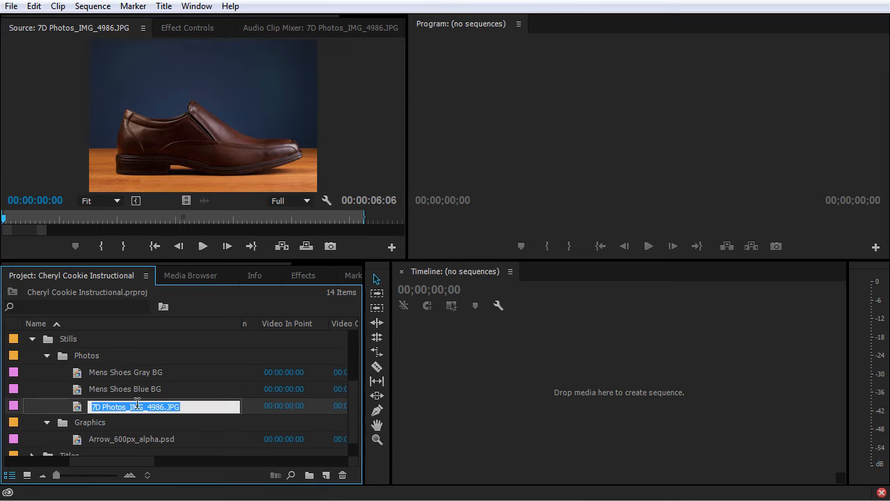
{"action": "type", "text": "Mens"}
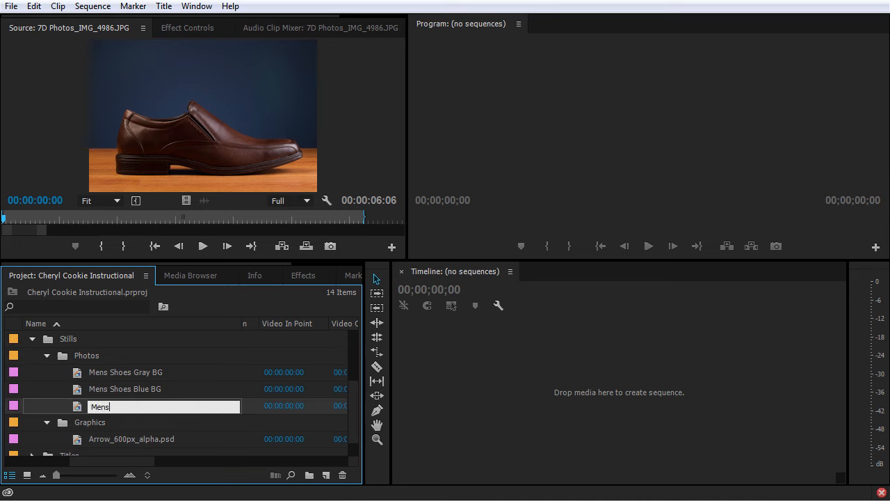
{"action": "type", "text": " Shoe Profile"}
{"action": "key", "text": "Return"}
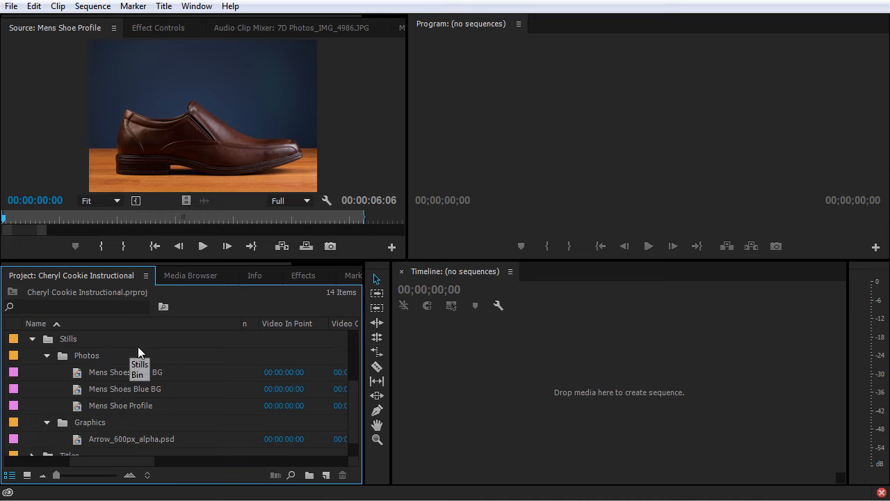
- Search the project's assets for "eggs" and look through the matching clips in the Footage bin
{"action": "left_click", "coordinate": [34, 306]}
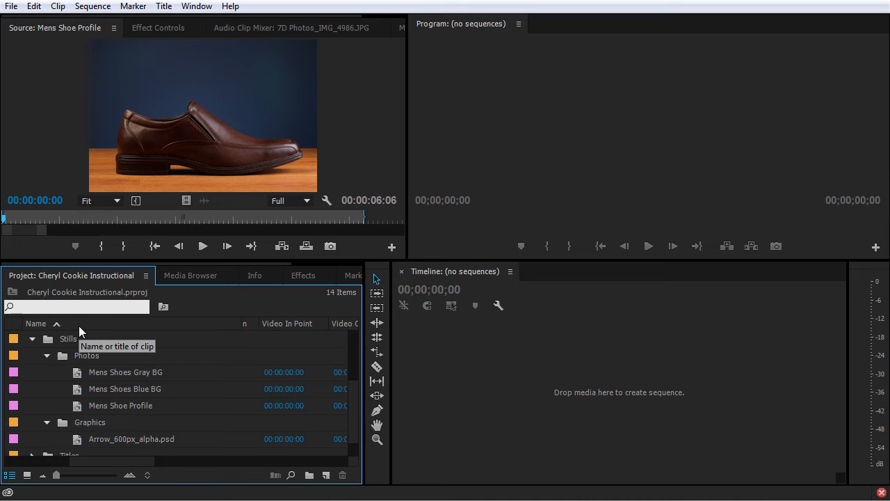
{"action": "type", "text": "eggs"}
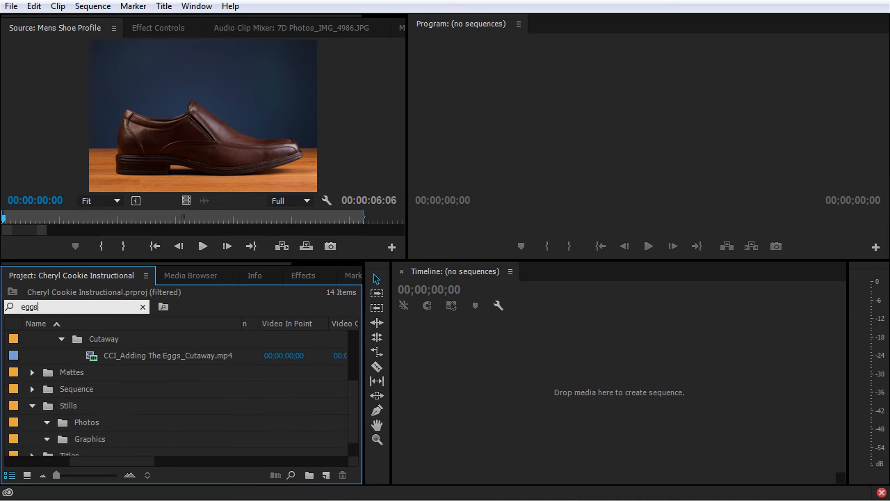
{"action": "scroll", "coordinate": [174, 412], "scroll_direction": "up", "scroll_amount": 5}
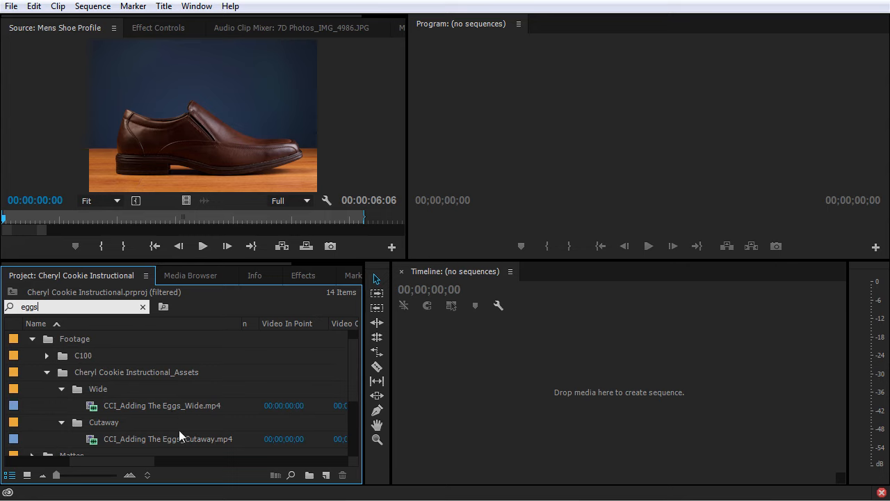
- Search the project's assets for "shoe", look at the matching stills, and clear the search
{"action": "double_click", "coordinate": [86, 307]}
{"action": "type", "text": "shoe"}
{"action": "scroll", "coordinate": [66, 360], "scroll_direction": "down", "scroll_amount": 5}
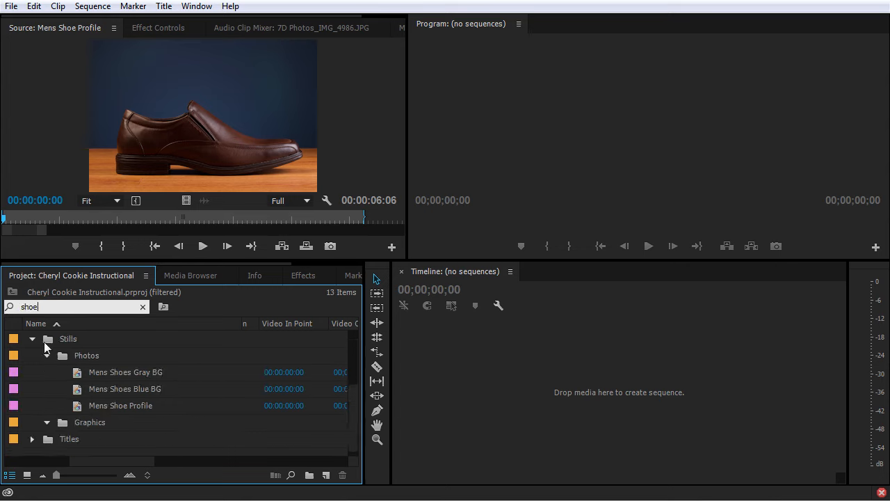
{"action": "left_click", "coordinate": [144, 307]}
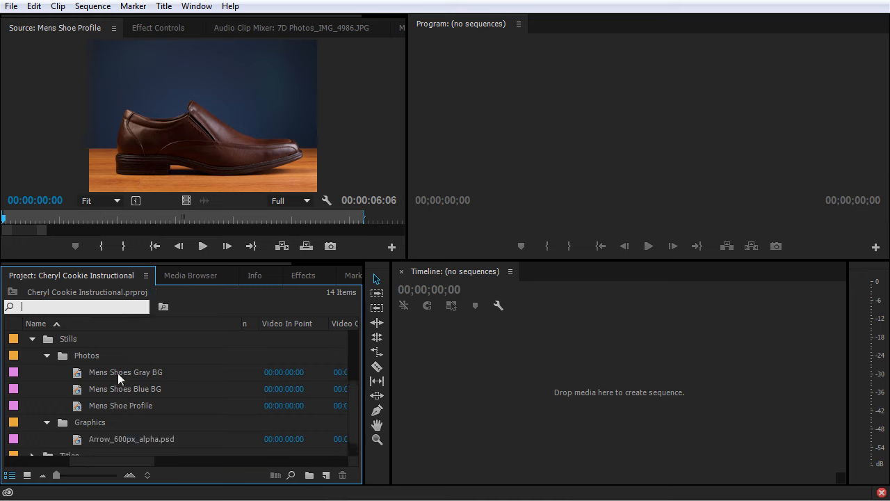
- Collapse all bins, and expand the Wide and Cutaway bins of Cheryl Cookie Instructional_Assets inside Footage
{"action": "left_click", "coordinate": [48, 354], "text": "ctrl"}
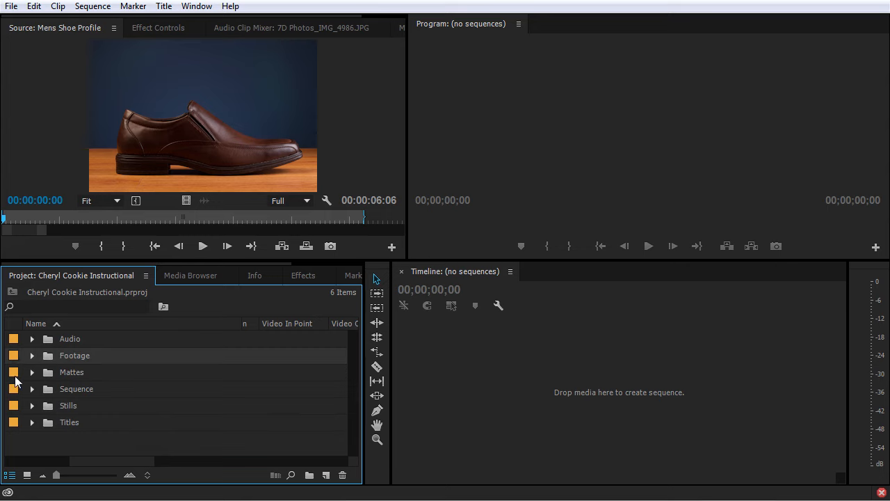
{"action": "left_click", "coordinate": [32, 355]}
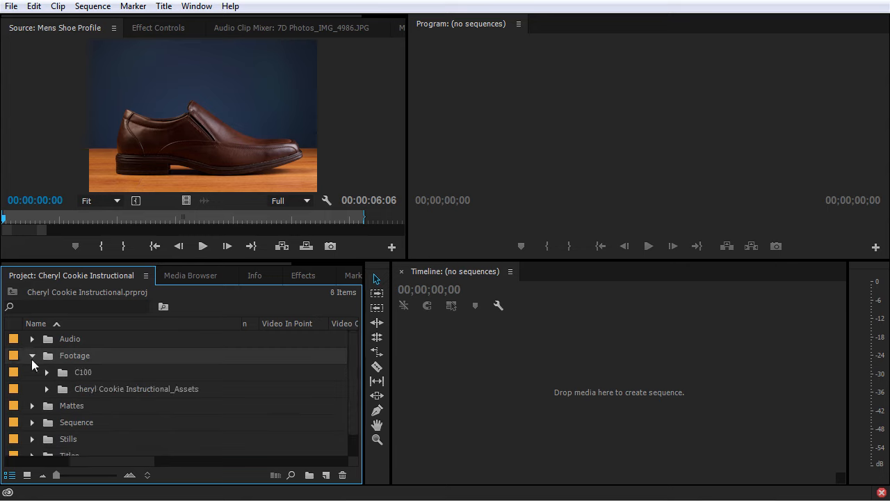
{"action": "left_click", "coordinate": [46, 389]}
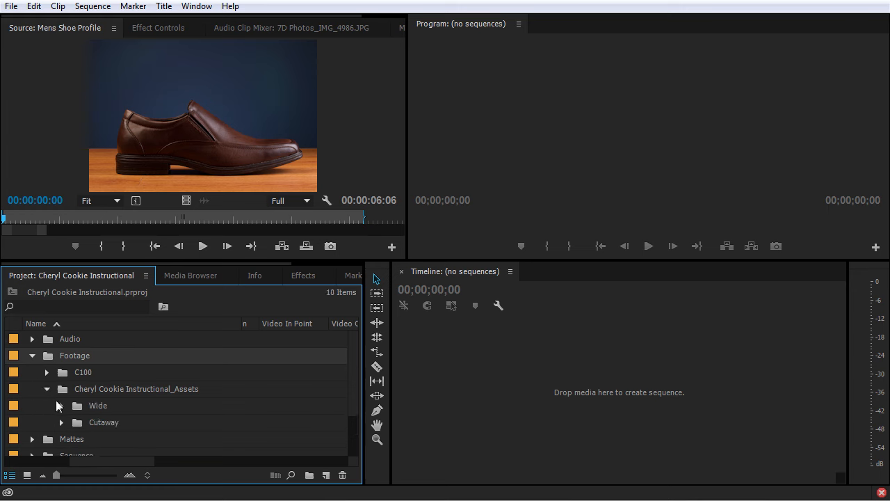
{"action": "left_click", "coordinate": [62, 405]}
{"action": "scroll", "coordinate": [64, 418], "scroll_direction": "down", "scroll_amount": 4}
{"action": "left_click", "coordinate": [62, 439]}
- Compare the clips and their label colors in the Wide and Cutaway bins
{"action": "scroll", "coordinate": [63, 439], "scroll_direction": "down", "scroll_amount": 4}
{"action": "scroll", "coordinate": [64, 428], "scroll_direction": "up", "scroll_amount": 6}
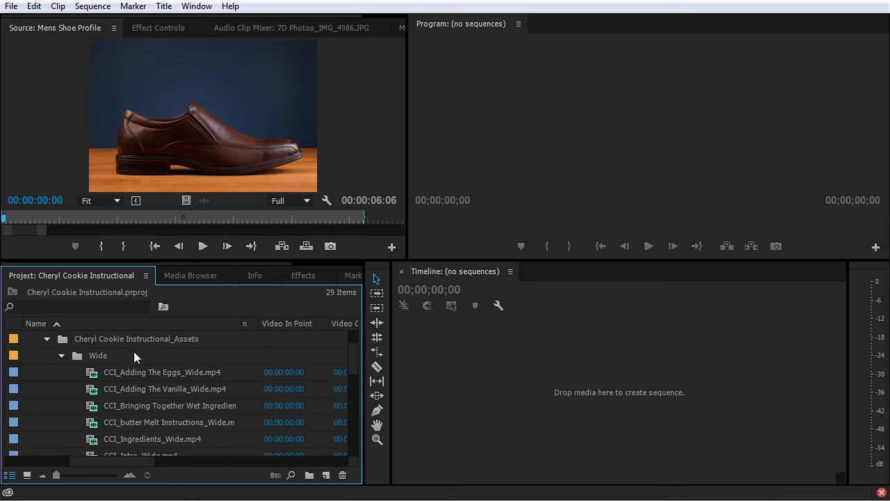
{"action": "scroll", "coordinate": [139, 362], "scroll_direction": "down", "scroll_amount": 3}
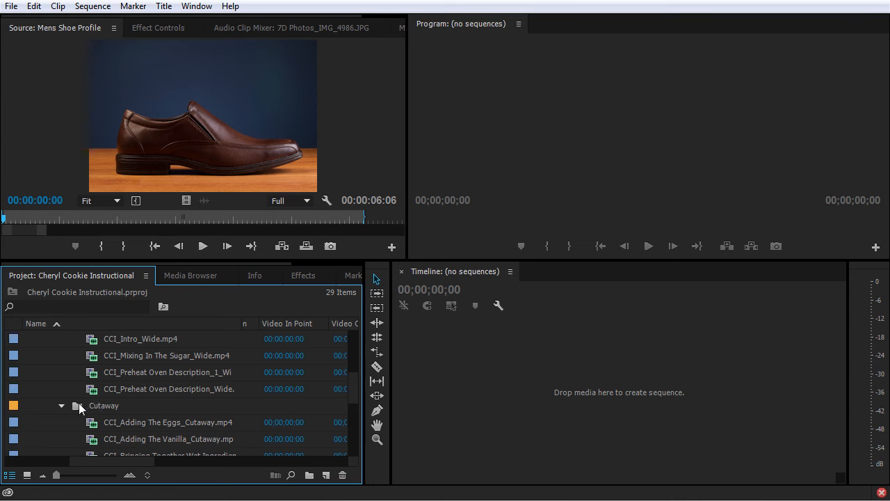
{"action": "scroll", "coordinate": [142, 400], "scroll_direction": "down", "scroll_amount": 1}
{"action": "scroll", "coordinate": [146, 399], "scroll_direction": "up", "scroll_amount": 1}
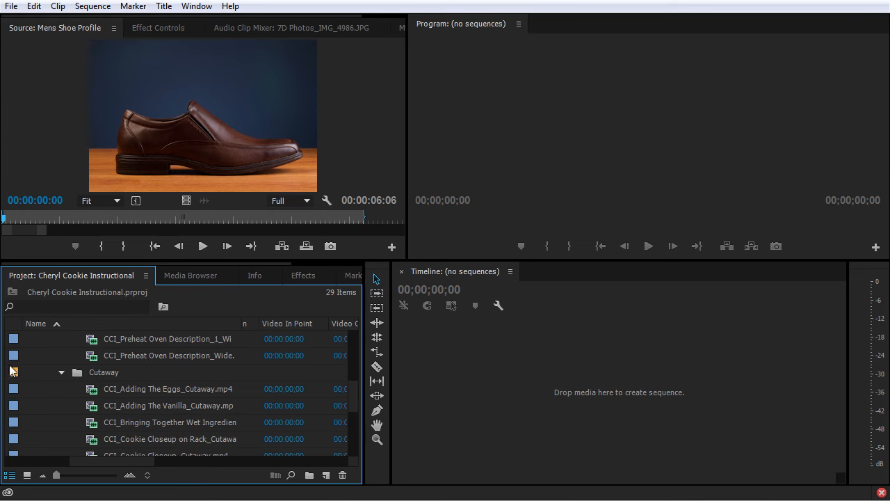
{"action": "scroll", "coordinate": [15, 358], "scroll_direction": "up", "scroll_amount": 3}
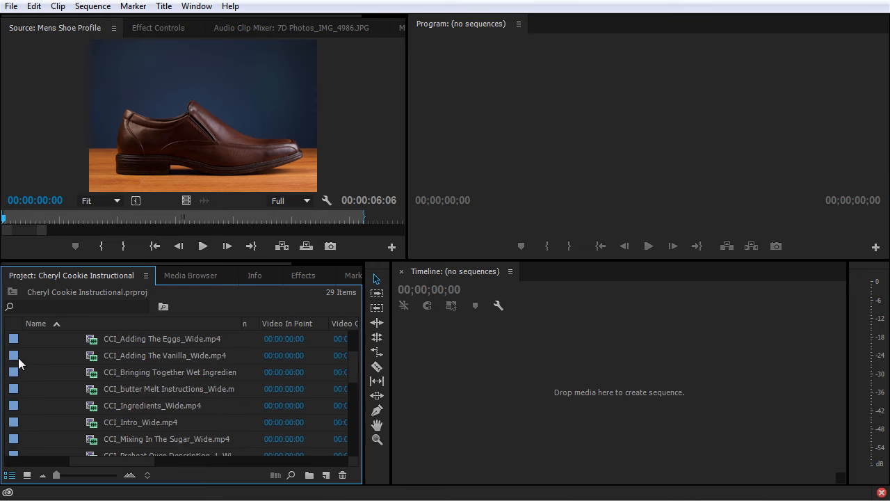
{"action": "scroll", "coordinate": [18, 358], "scroll_direction": "up", "scroll_amount": 1}
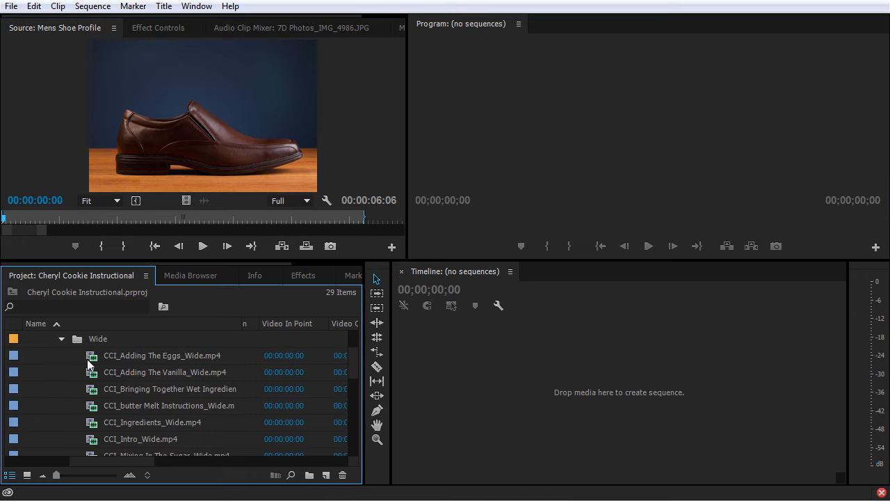
- Assign the Violet label color to all the clips in the Wide bin
{"action": "scroll", "coordinate": [95, 374], "scroll_direction": "down", "scroll_amount": 2}
{"action": "scroll", "coordinate": [95, 375], "scroll_direction": "down", "scroll_amount": 1}
{"action": "left_click", "coordinate": [95, 421], "text": "shift"}
{"action": "right_click", "coordinate": [15, 423]}
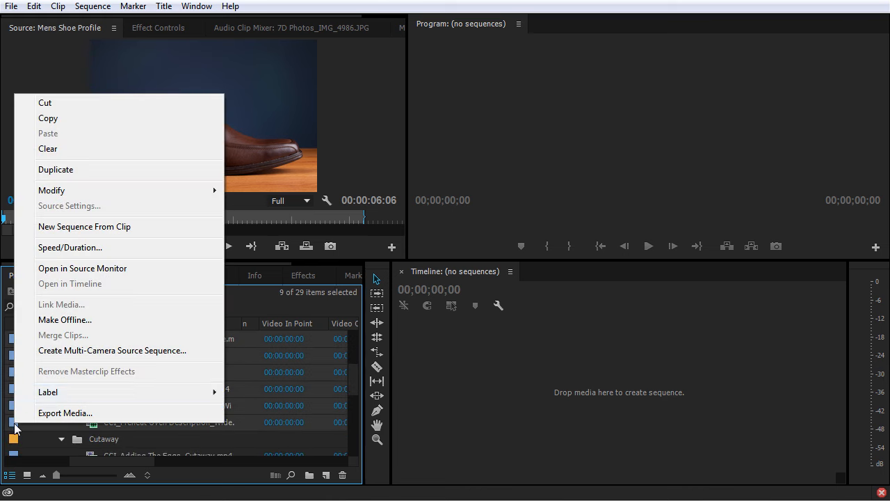
{"action": "mouse_move", "coordinate": [180, 394]}
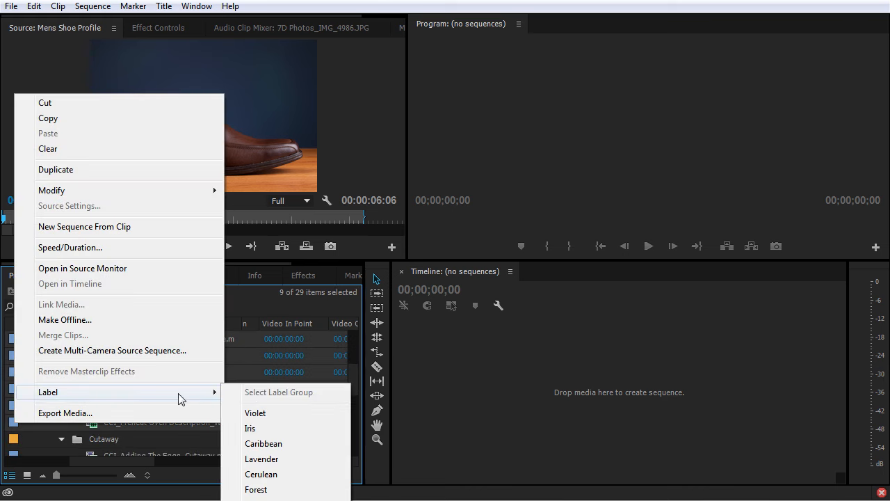
{"action": "left_click", "coordinate": [282, 418]}
{"action": "left_click", "coordinate": [64, 414]}
{"action": "scroll", "coordinate": [64, 407], "scroll_direction": "up", "scroll_amount": 5}
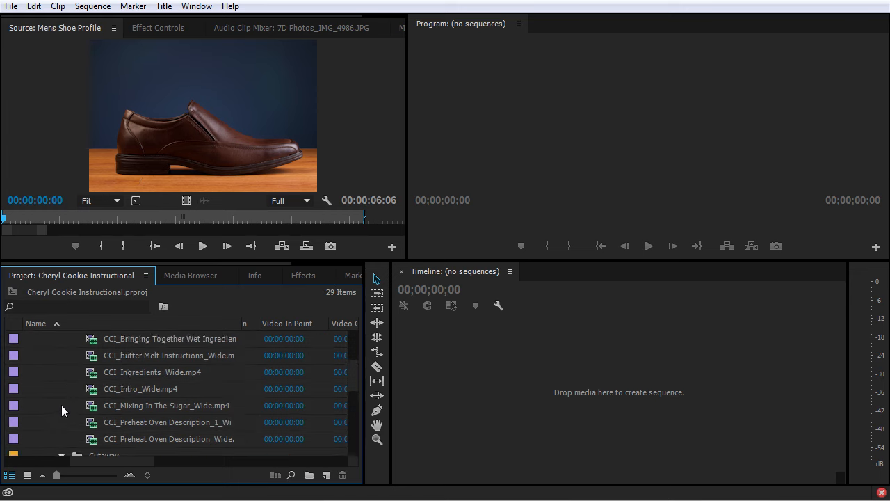